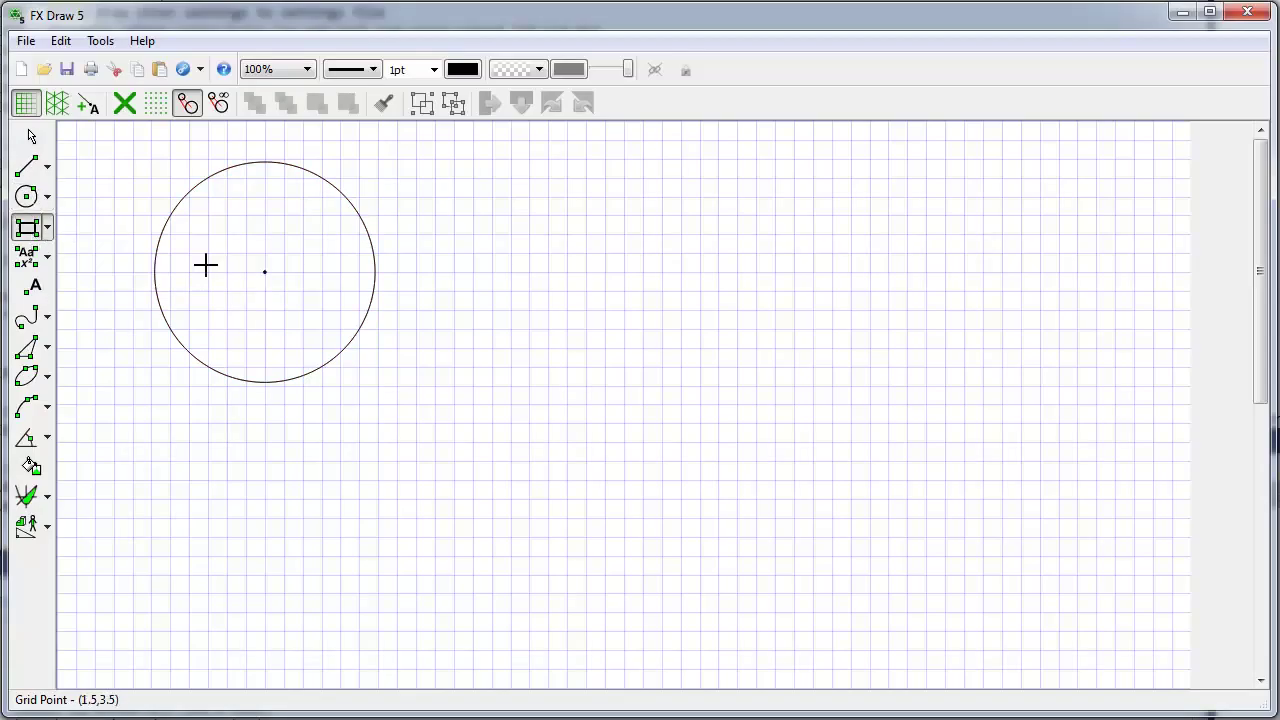
# - Draw a rectangle over the circle's lower right, and a three-corner triangle to its right
pyautogui.moveTo(304, 272); pyautogui.dragTo(567, 422)
pyautogui.press('Escape')
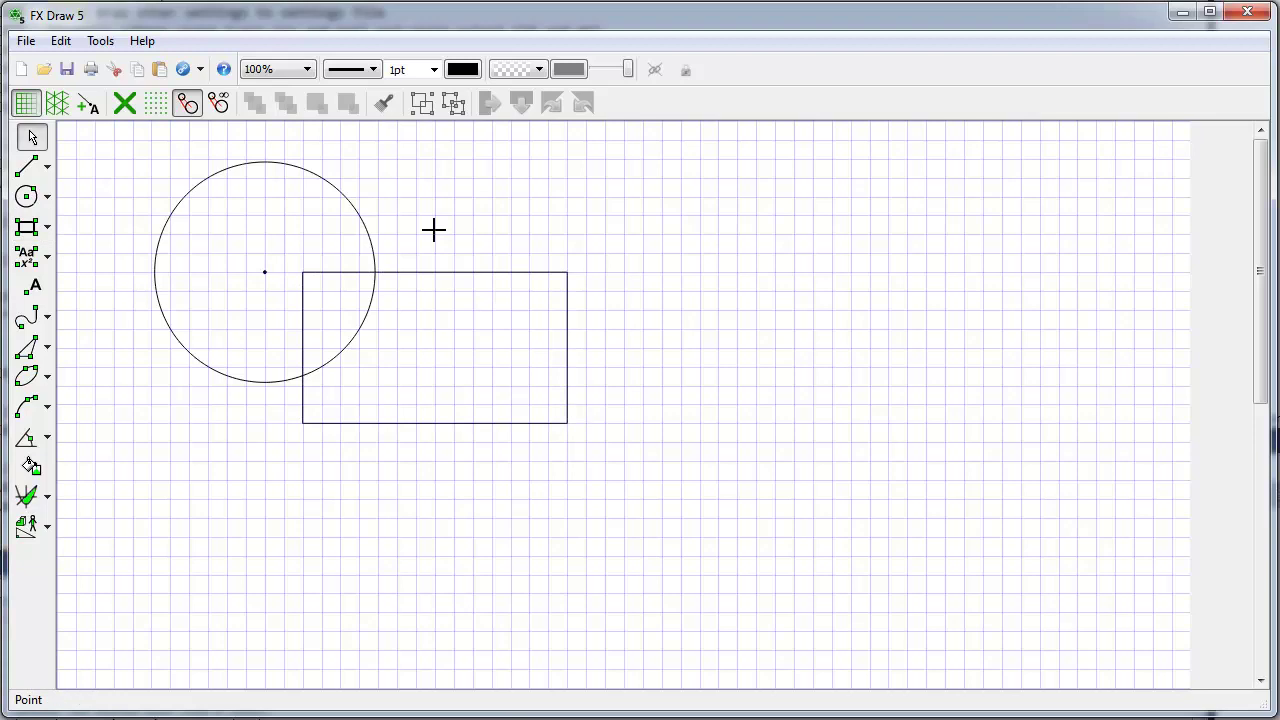
pyautogui.click(30, 347)
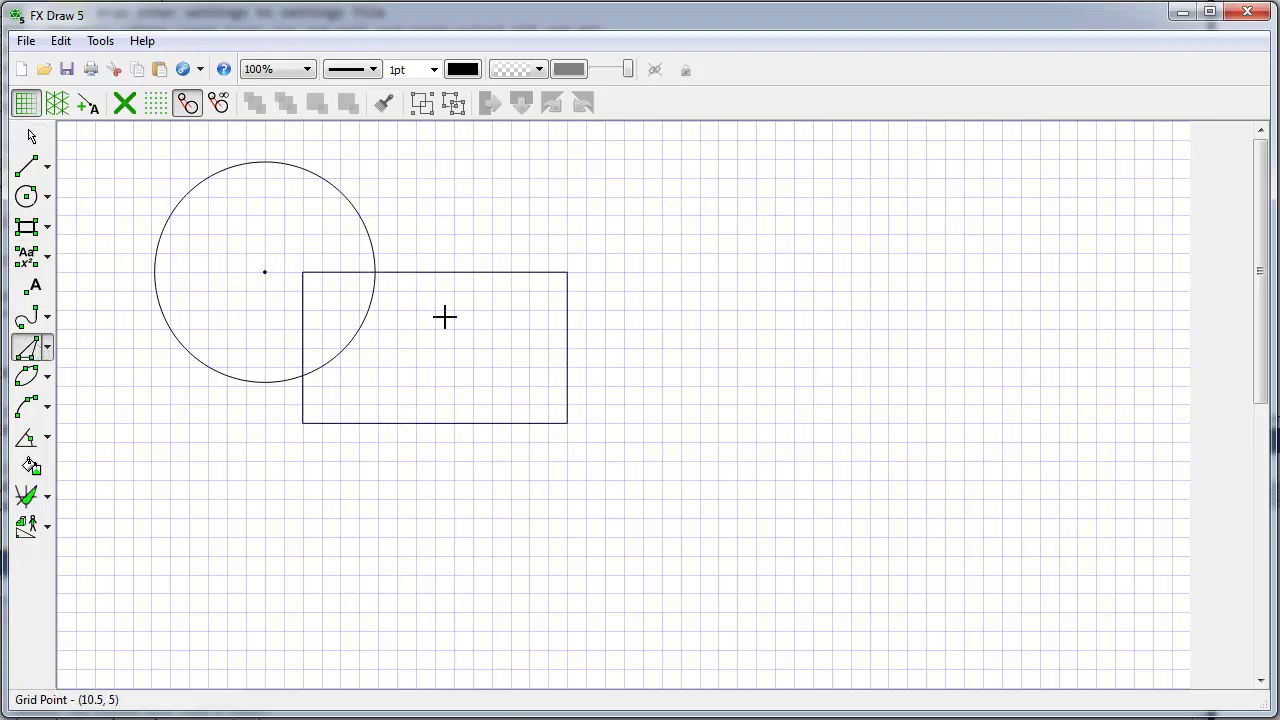
pyautogui.click(624, 366)
pyautogui.click(813, 366)
pyautogui.doubleClick(643, 197)
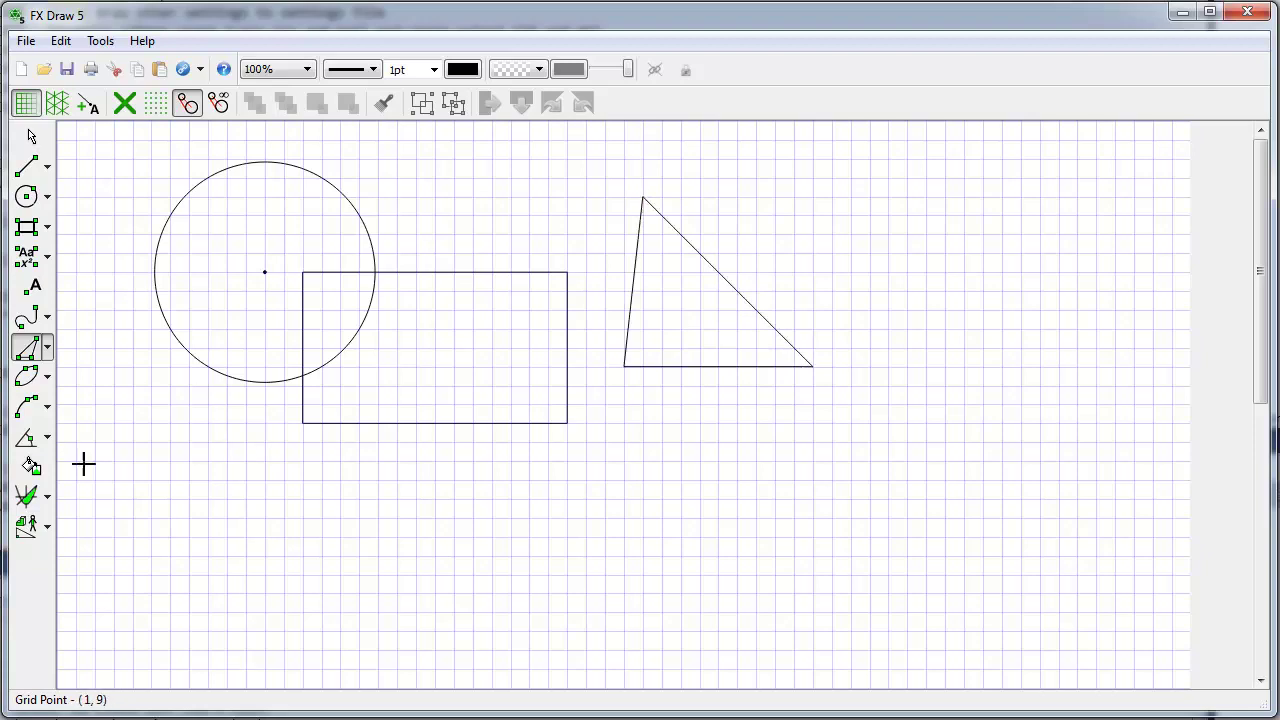
# - Draw a regular pentagon centred below the circle
pyautogui.click(47, 349)
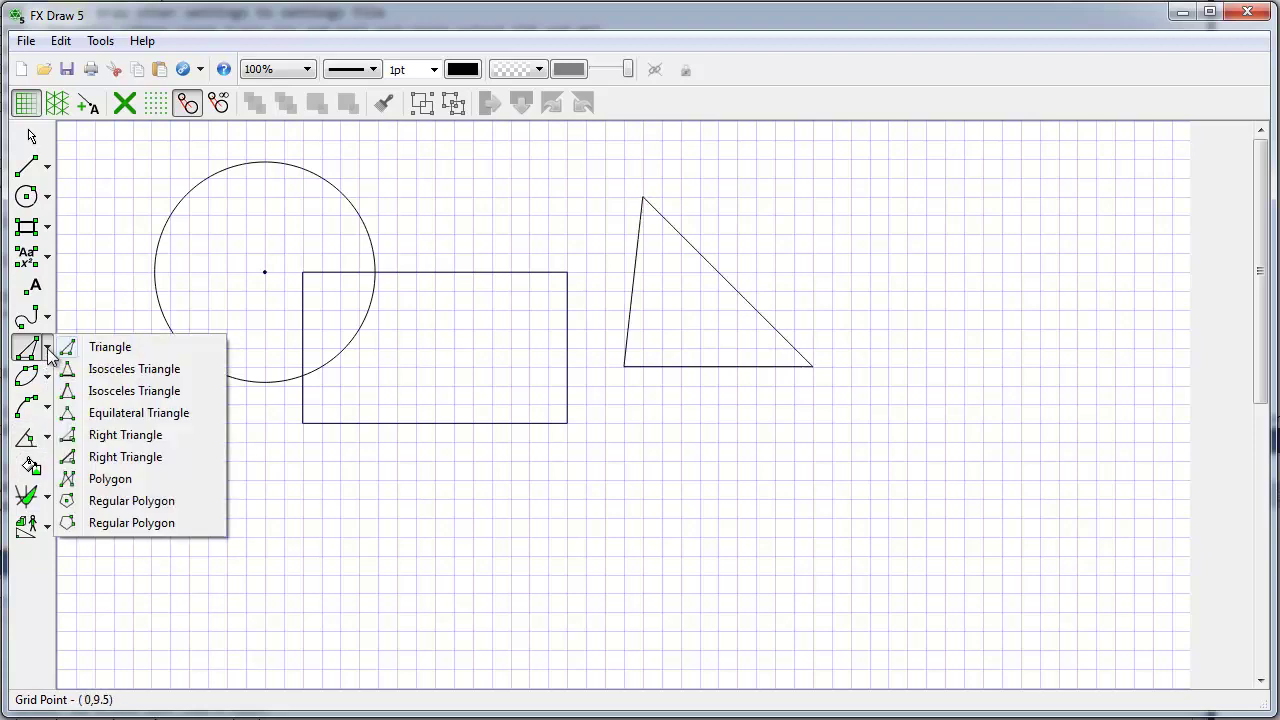
pyautogui.click(97, 510)
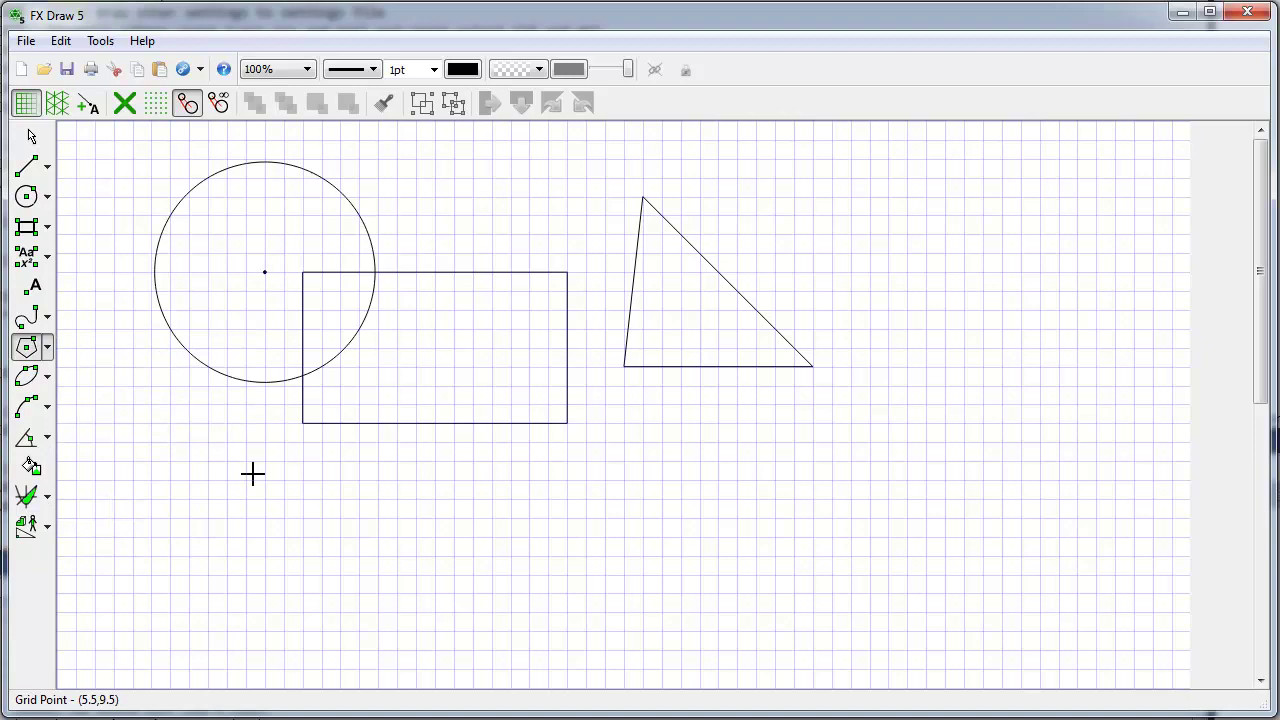
pyautogui.click(228, 422)
pyautogui.click(317, 457)
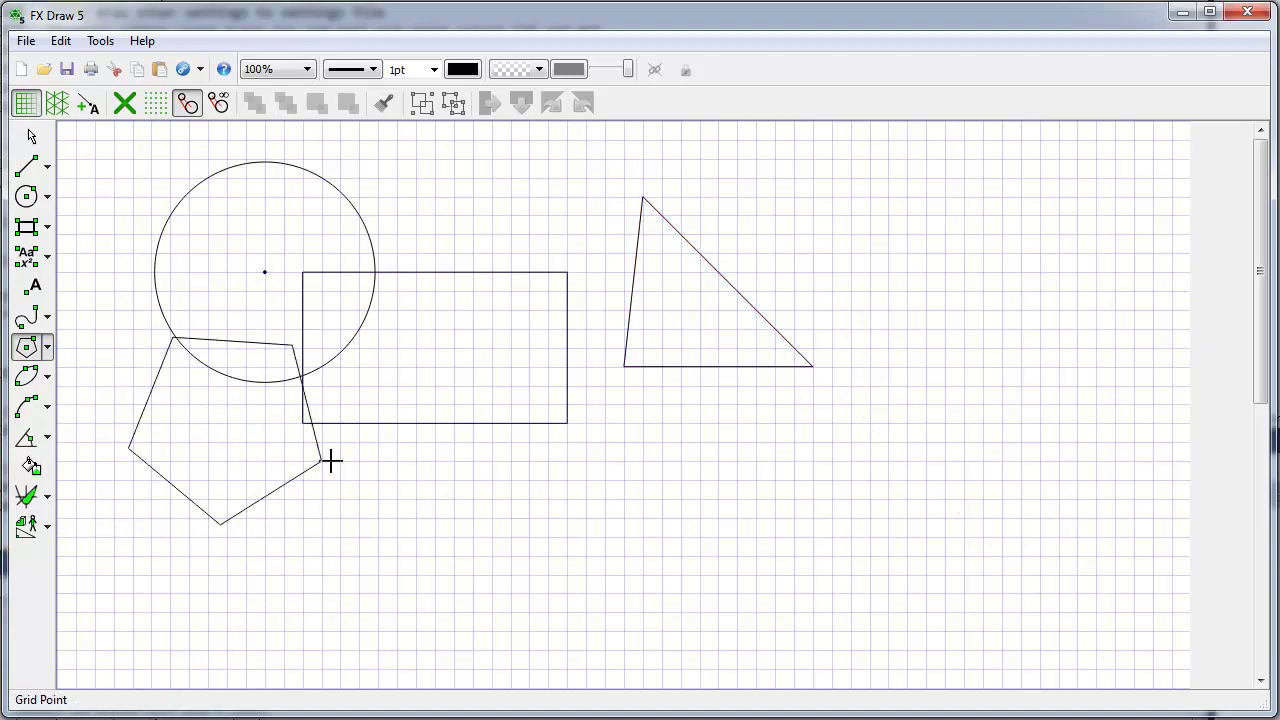
pyautogui.press('Escape')
# - Give the pentagon a solid grey fill
pyautogui.click(293, 343)
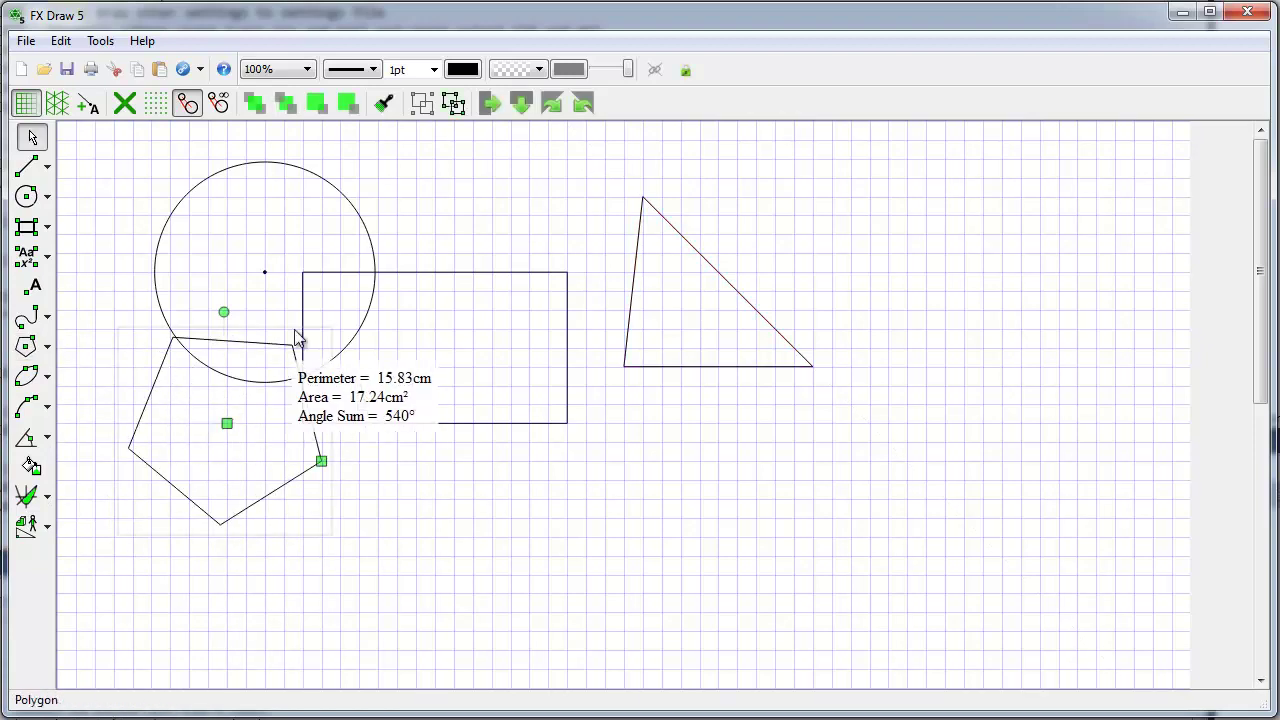
pyautogui.click(503, 72)
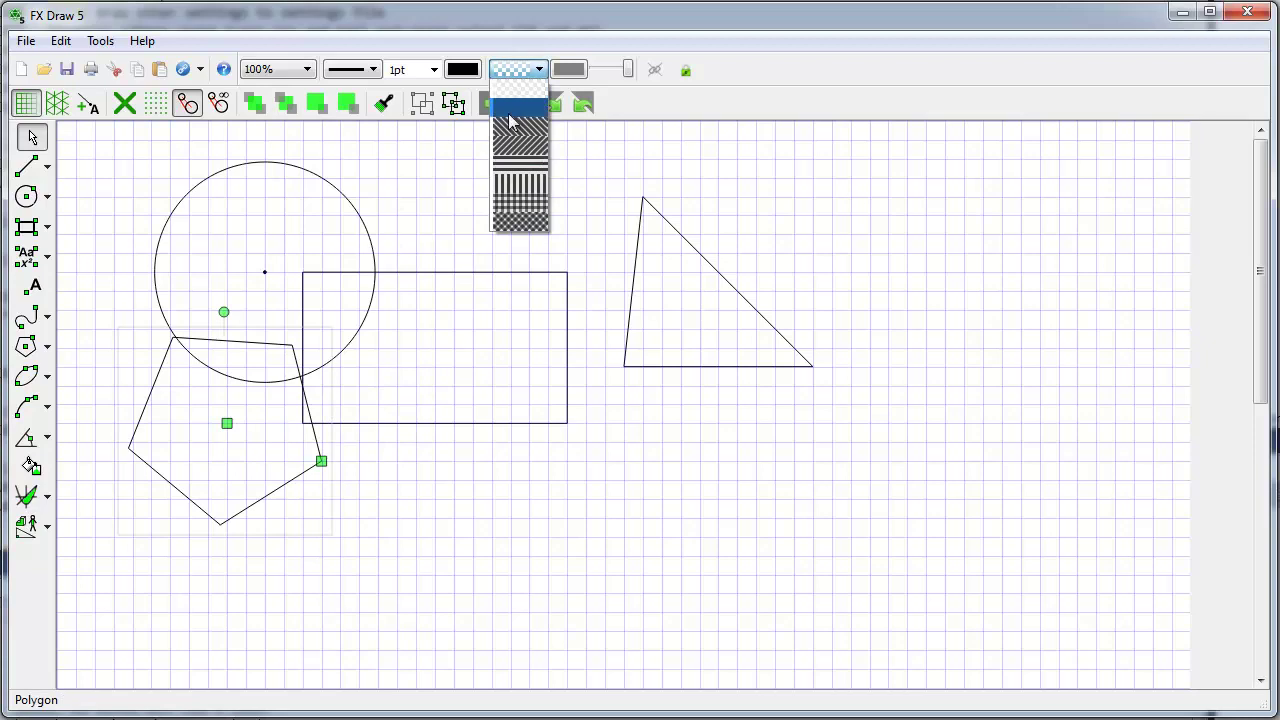
pyautogui.click(514, 88)
# - Give the circle a solid fill in green picked from the colour spectrum
pyautogui.click(323, 184)
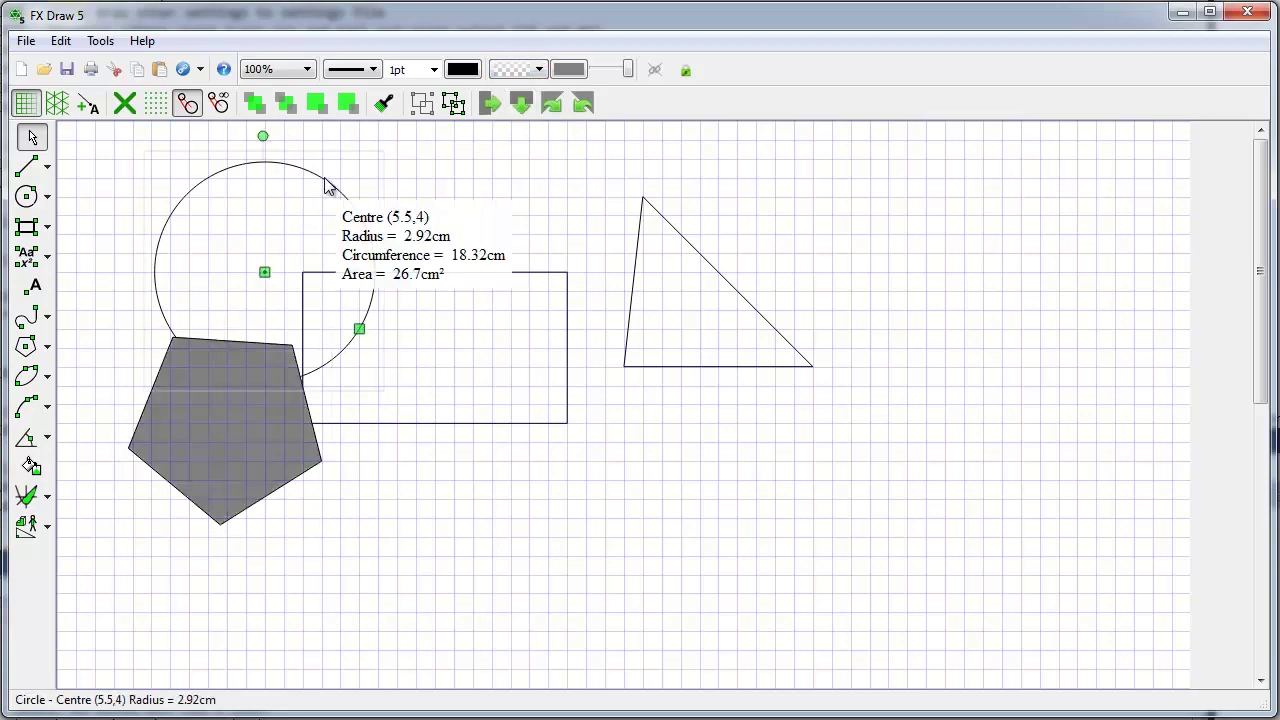
pyautogui.click(569, 69)
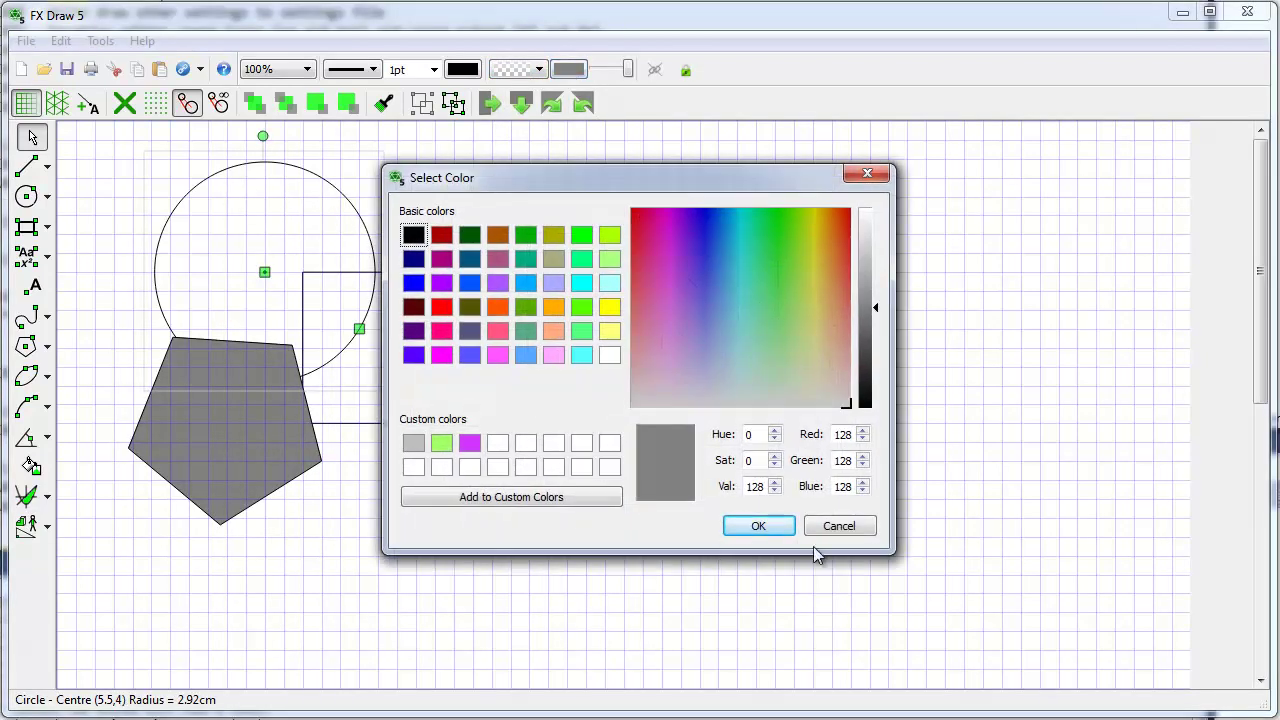
pyautogui.click(764, 272)
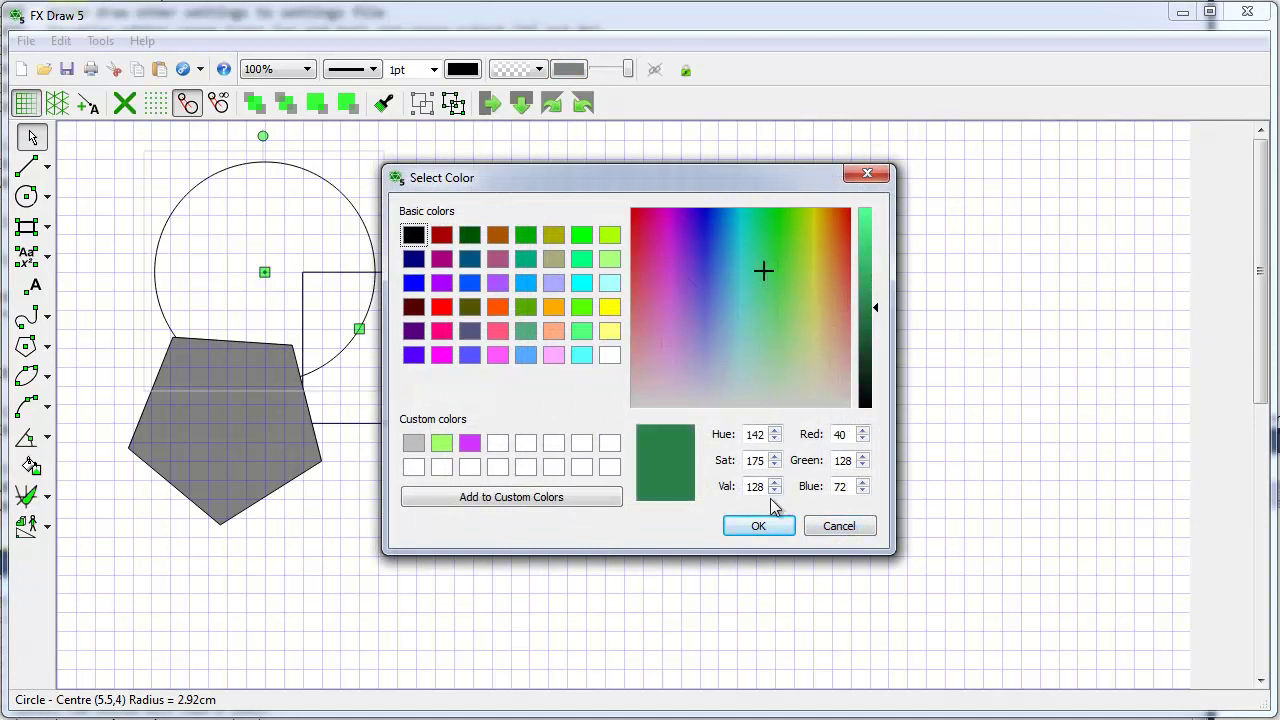
pyautogui.click(758, 526)
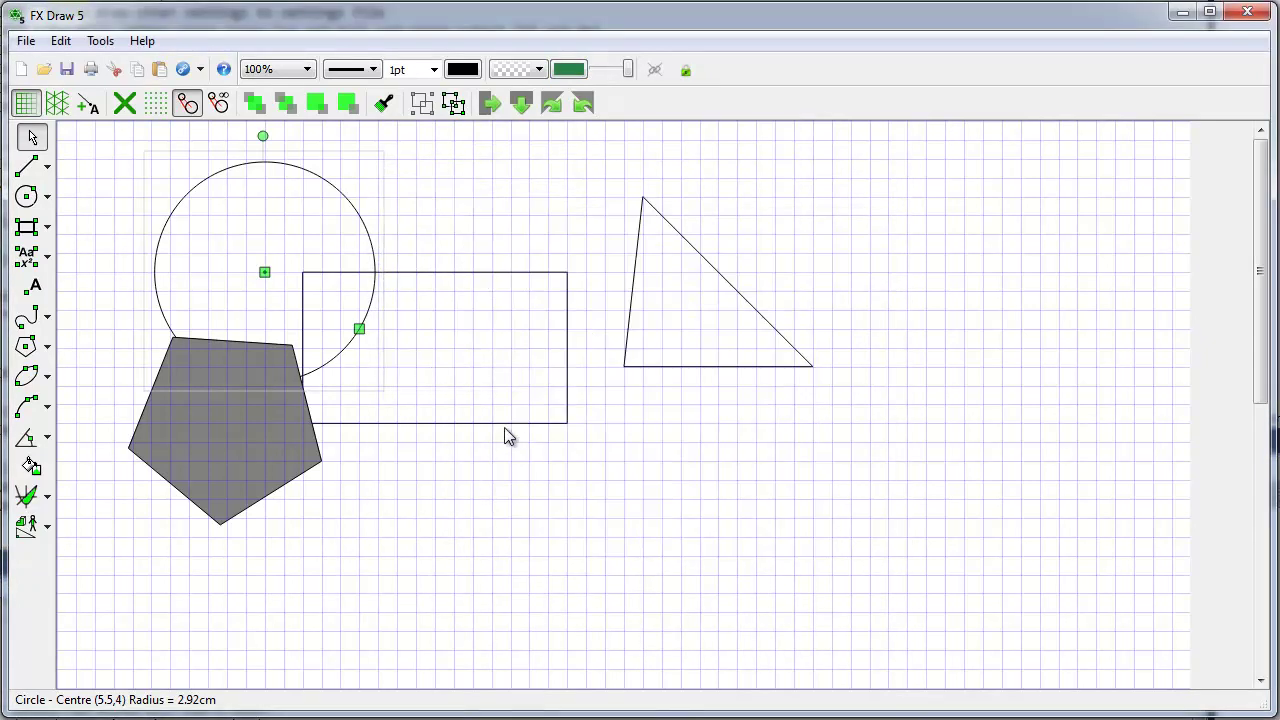
pyautogui.click(525, 70)
pyautogui.click(517, 108)
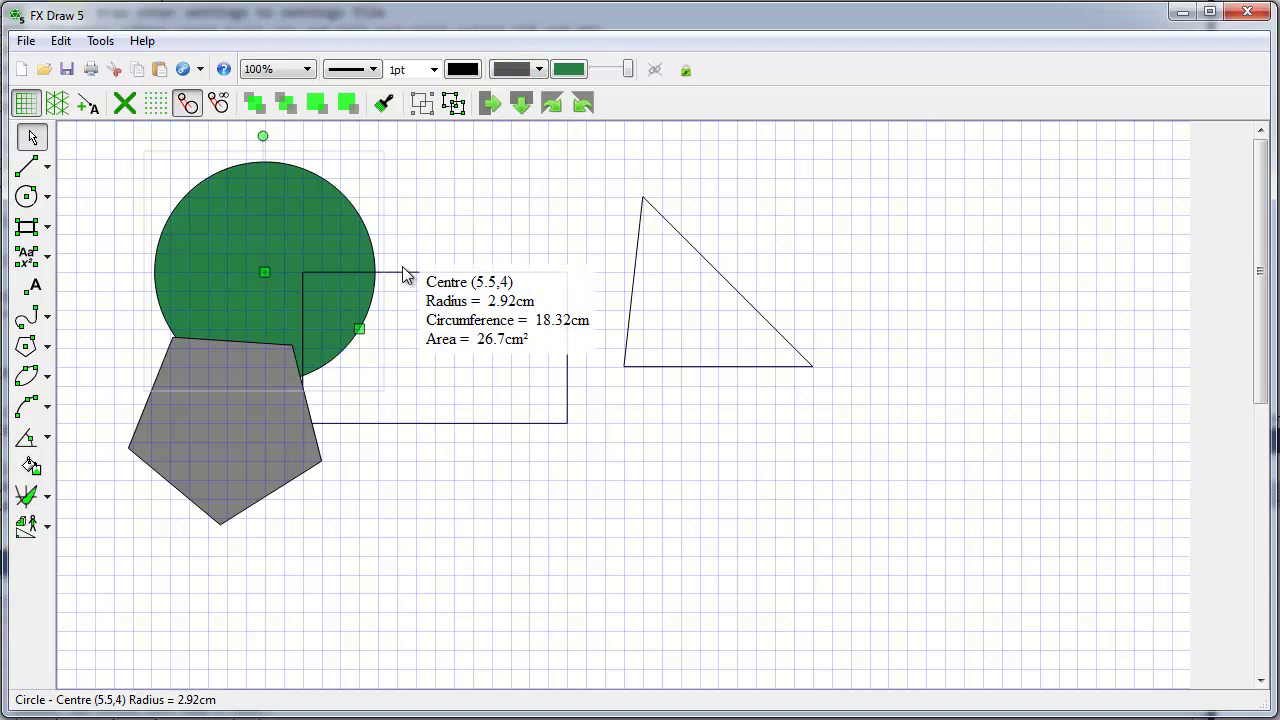
# - Give the rectangle a solid fill using the pink basic colour
pyautogui.click(466, 272)
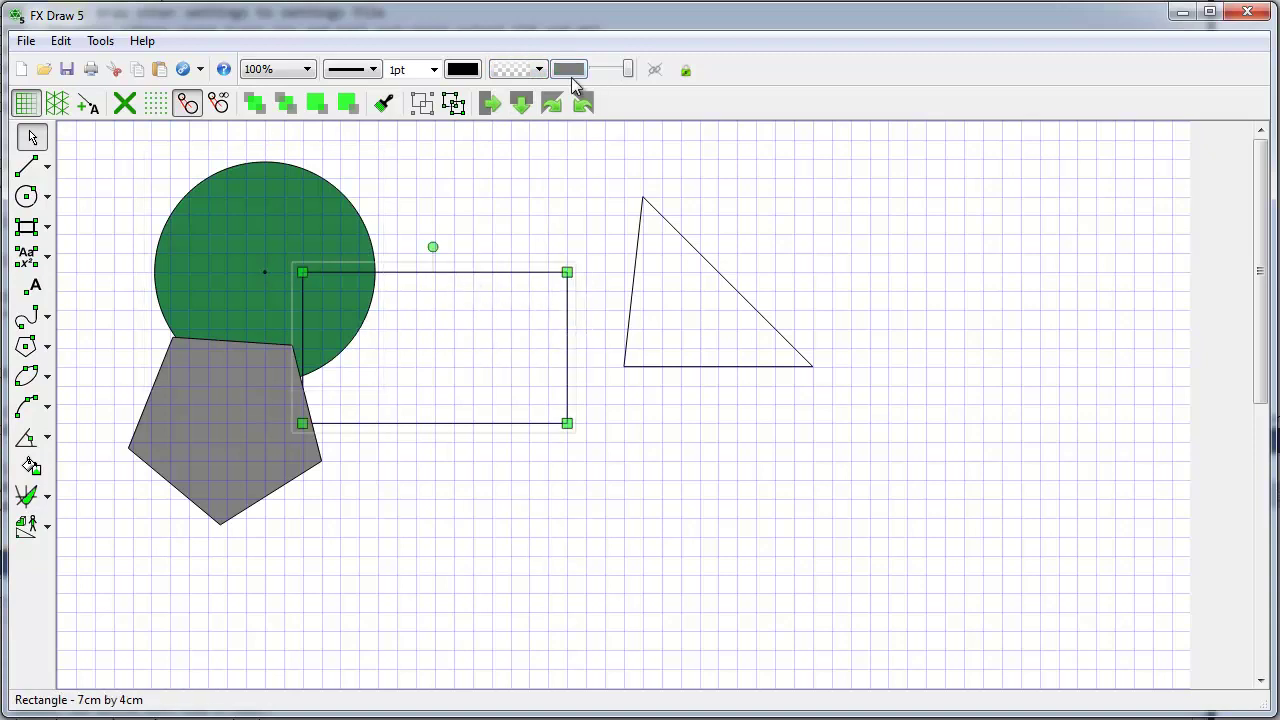
pyautogui.click(514, 72)
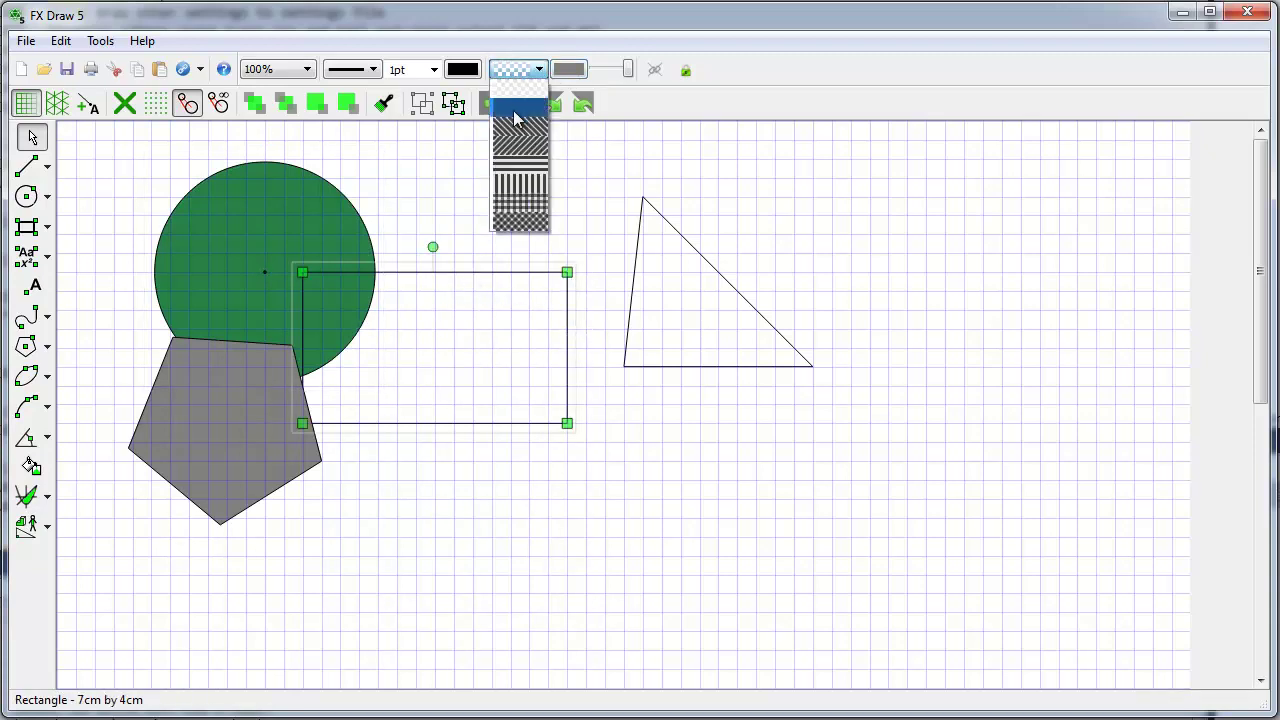
pyautogui.click(514, 106)
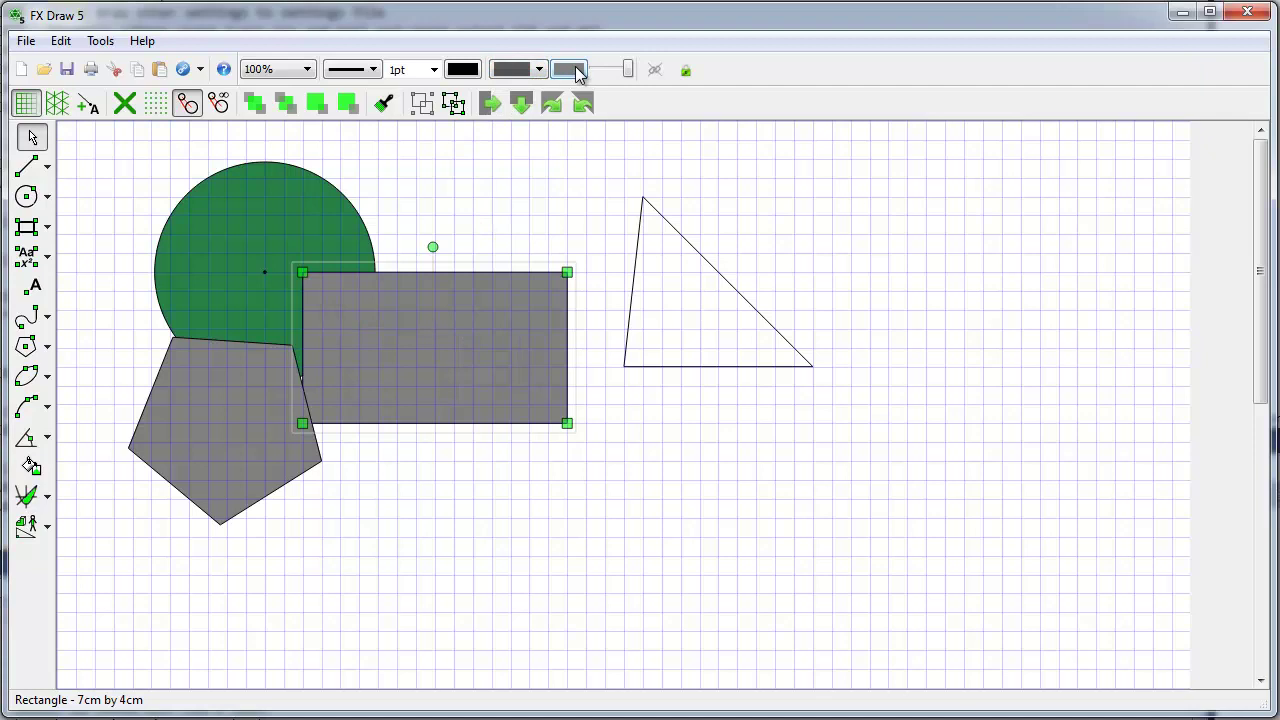
pyautogui.click(569, 69)
pyautogui.click(491, 327)
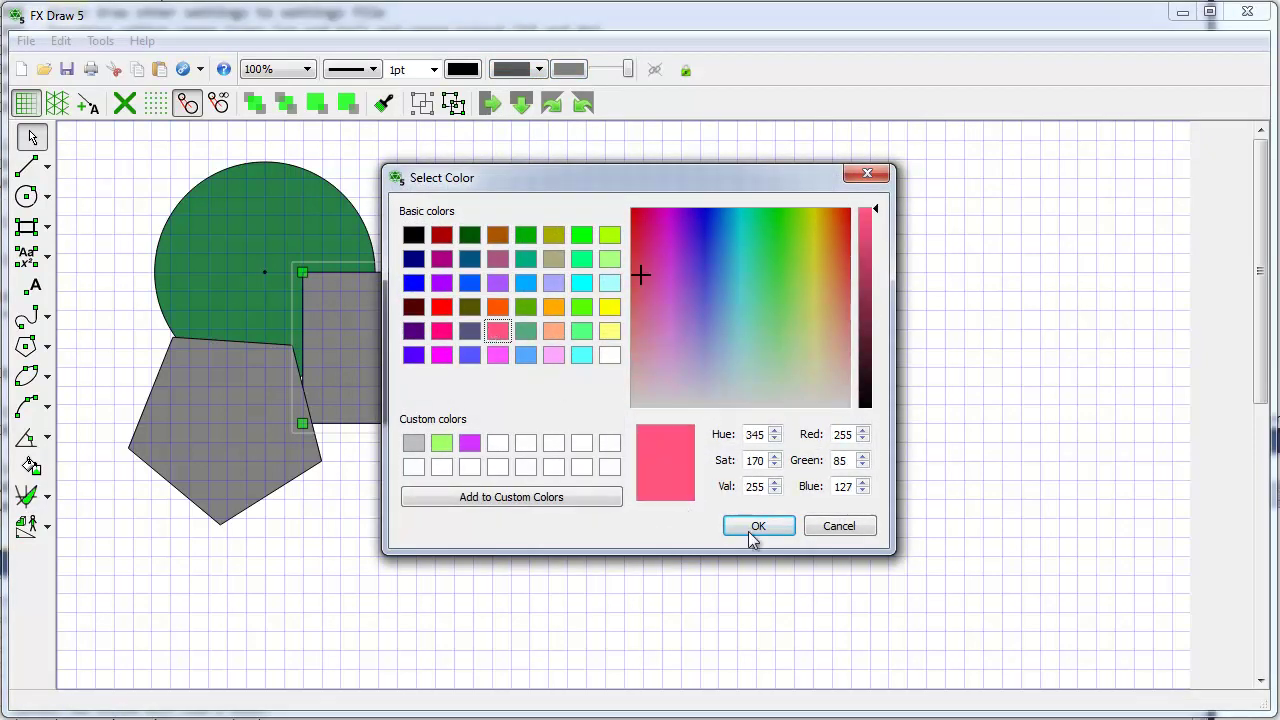
pyautogui.click(756, 530)
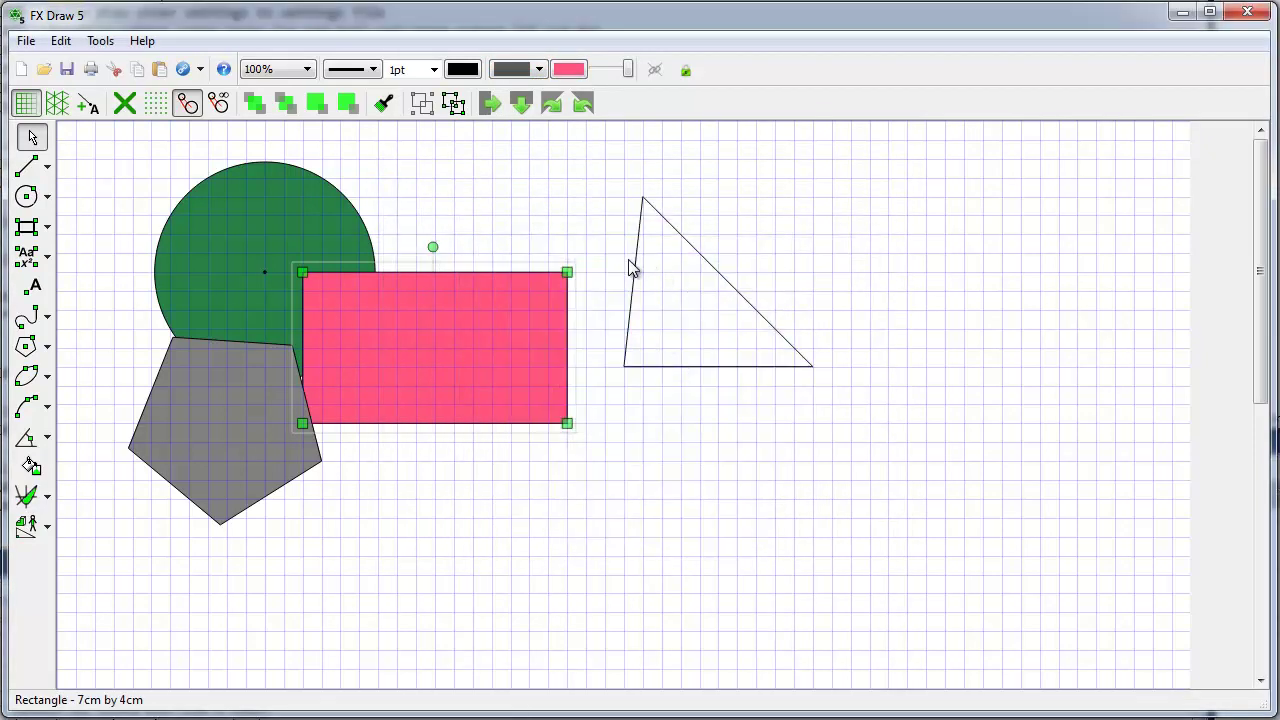
# - Fill the triangle with the diagonal hatch brush style
pyautogui.click(636, 265)
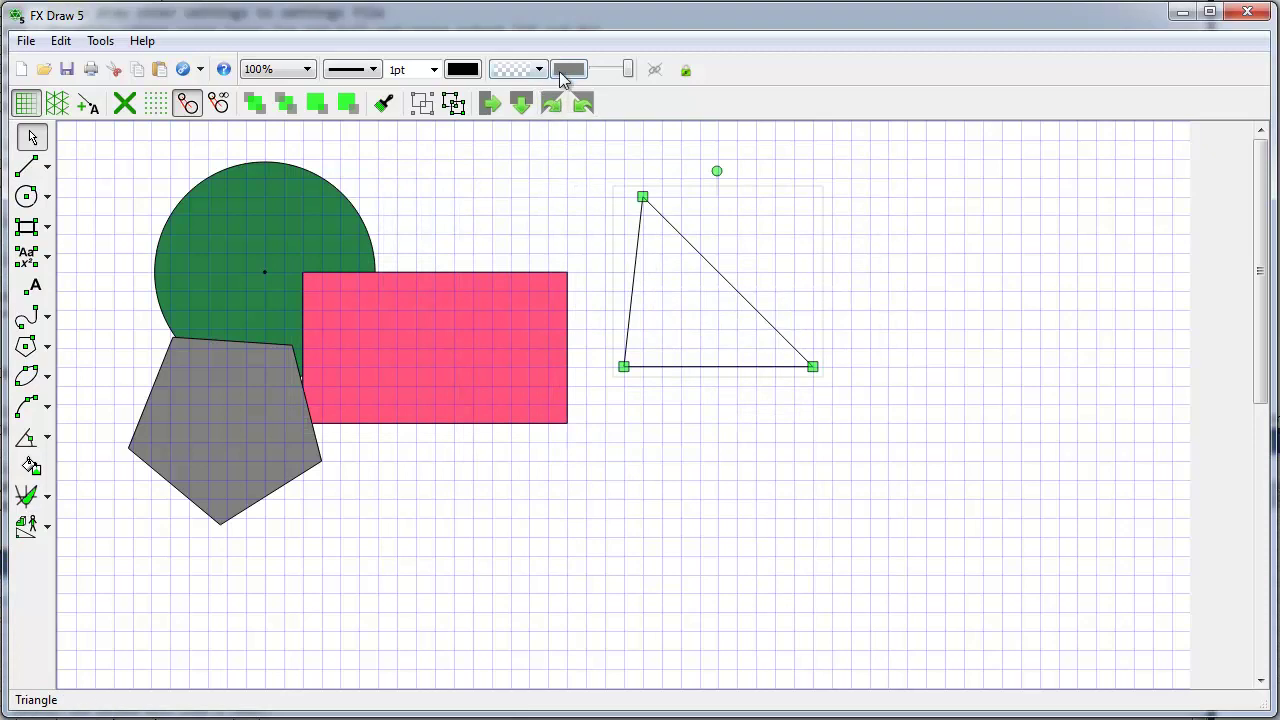
pyautogui.click(507, 78)
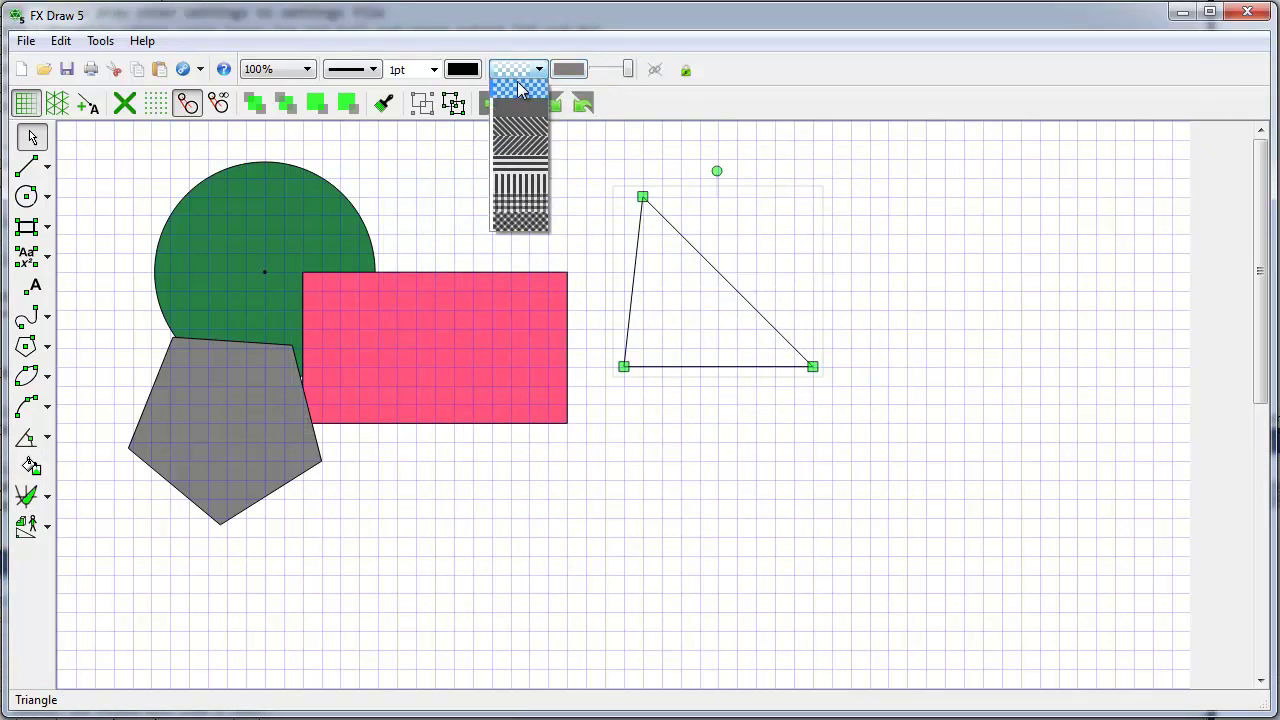
pyautogui.click(510, 136)
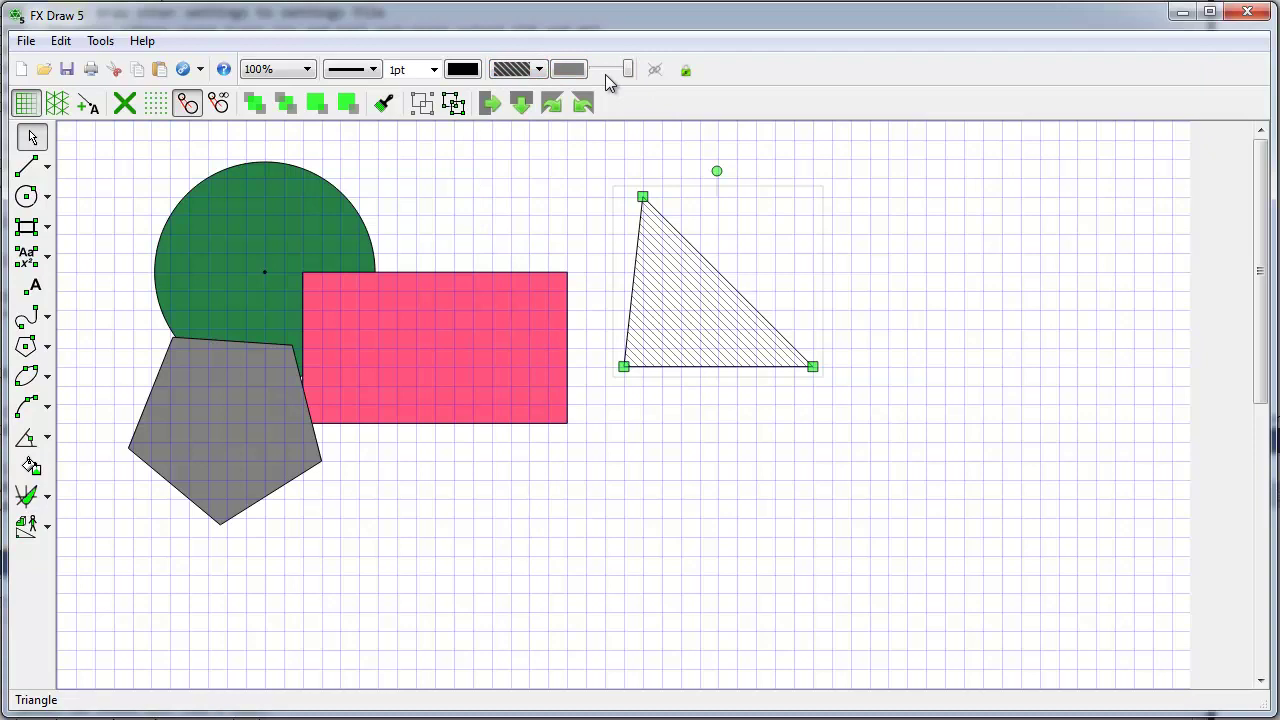
# - Make the circle, rectangle and pentagon fills semi-transparent, then select all shapes with Ctrl+A
pyautogui.click(440, 192)
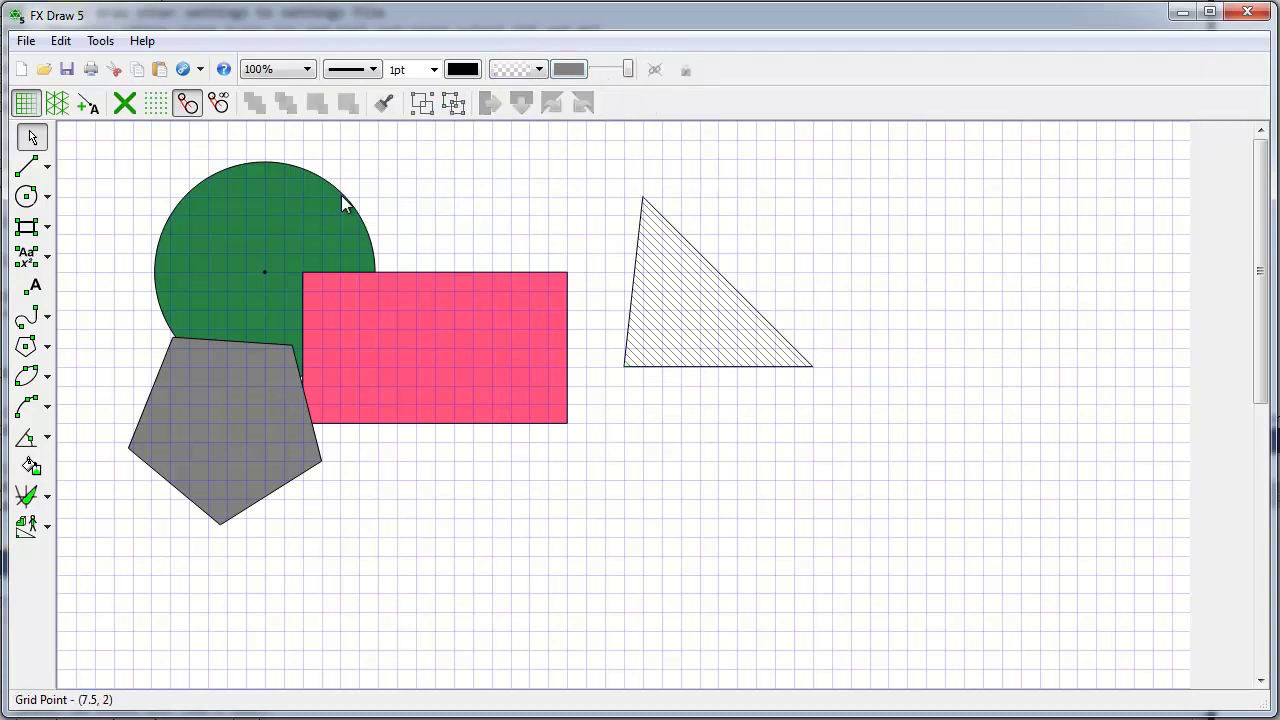
pyautogui.click(341, 196)
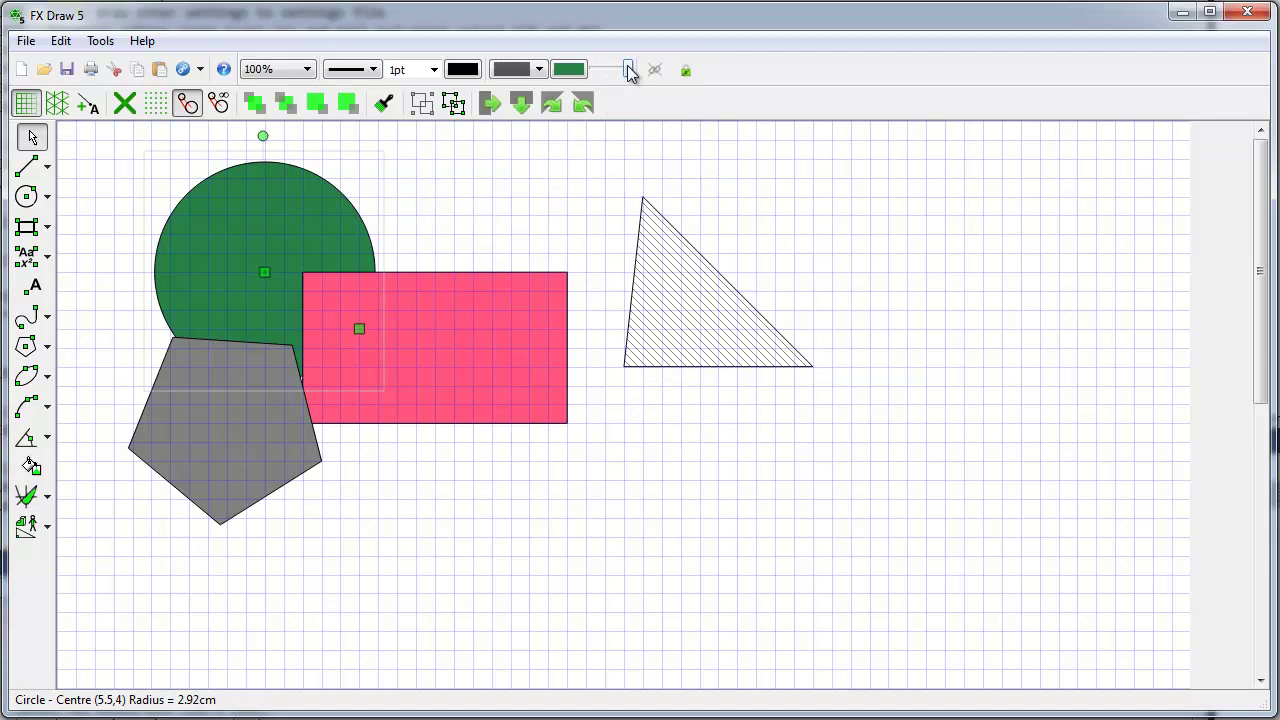
pyautogui.moveTo(627, 69); pyautogui.dragTo(604, 70)
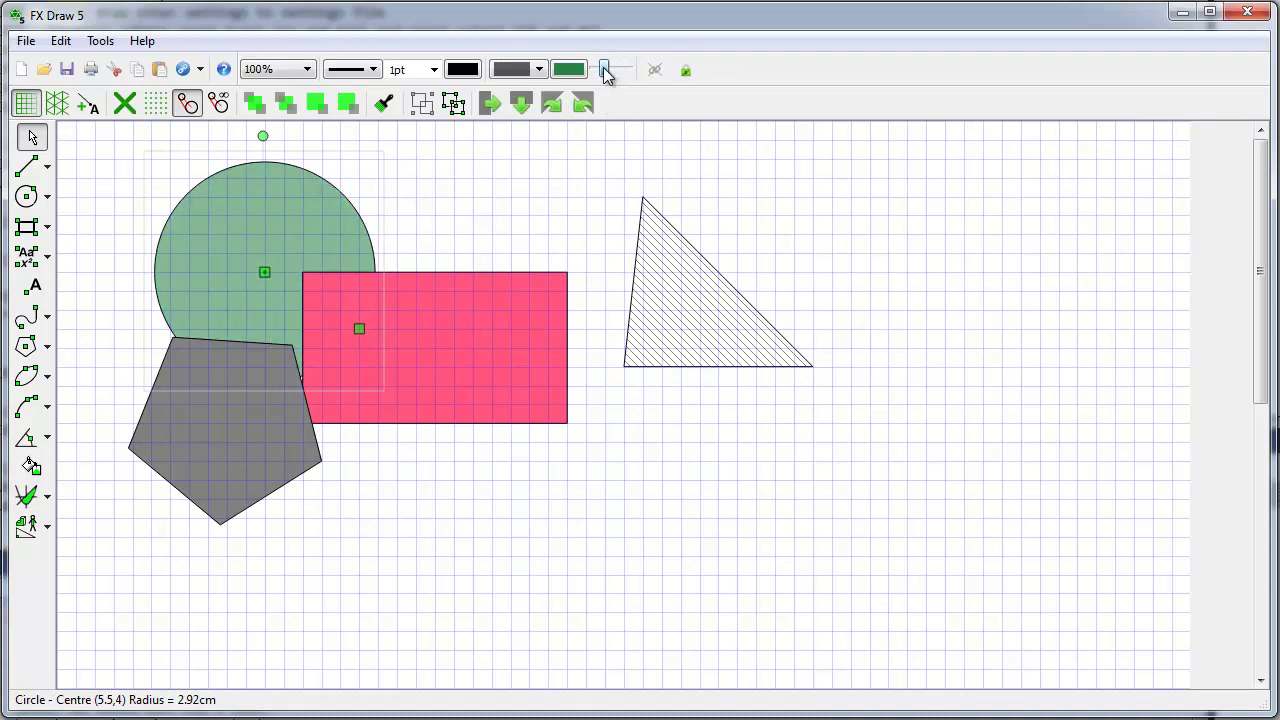
pyautogui.click(453, 276)
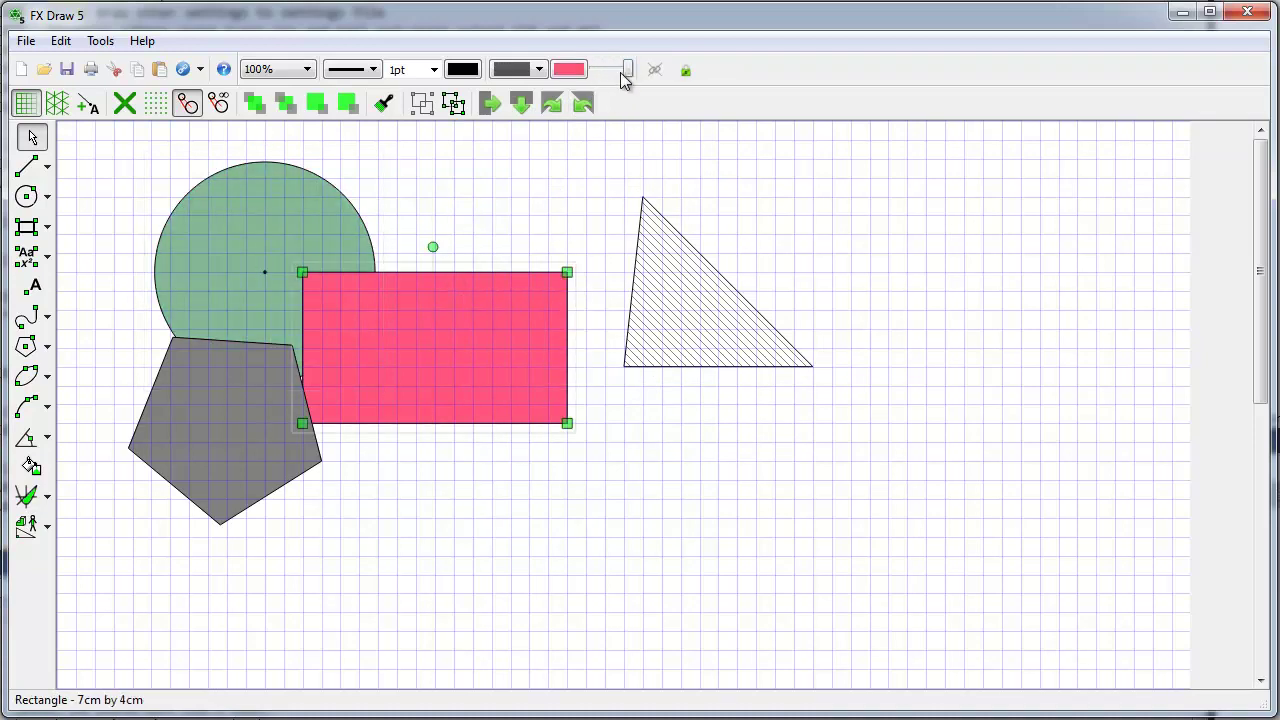
pyautogui.moveTo(628, 69); pyautogui.dragTo(610, 71)
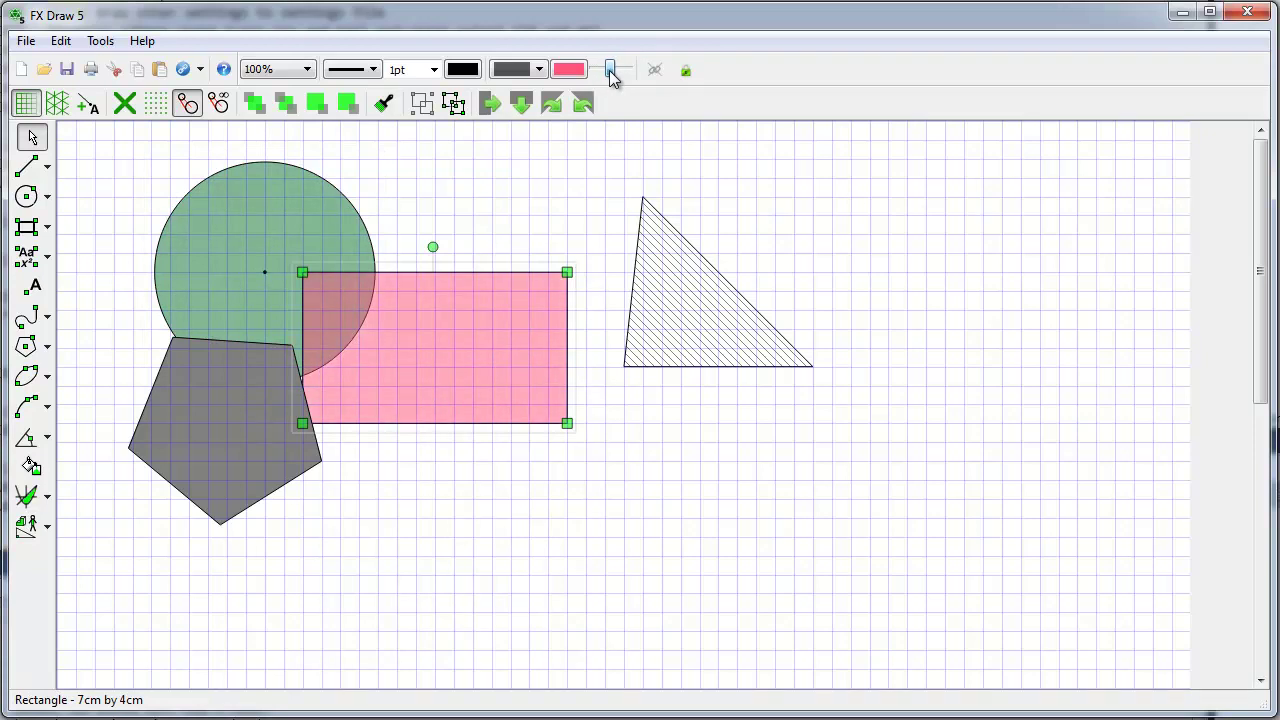
pyautogui.click(151, 396)
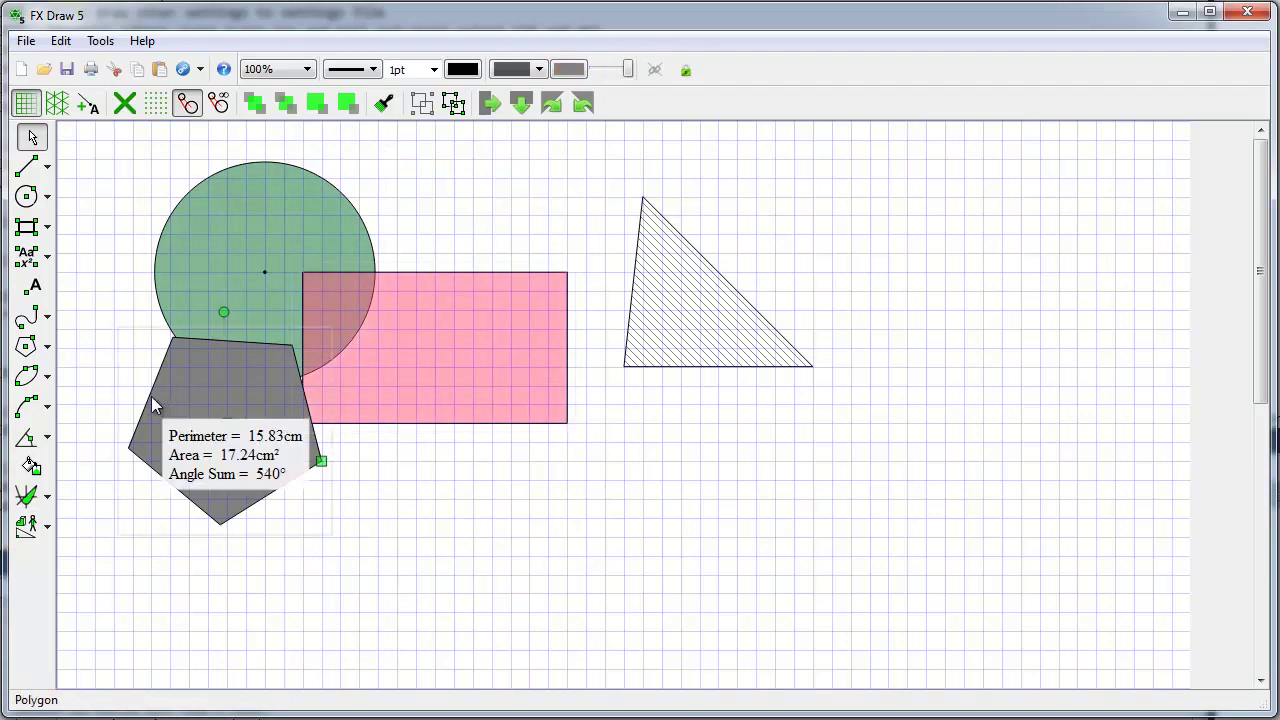
pyautogui.moveTo(627, 69); pyautogui.dragTo(607, 72)
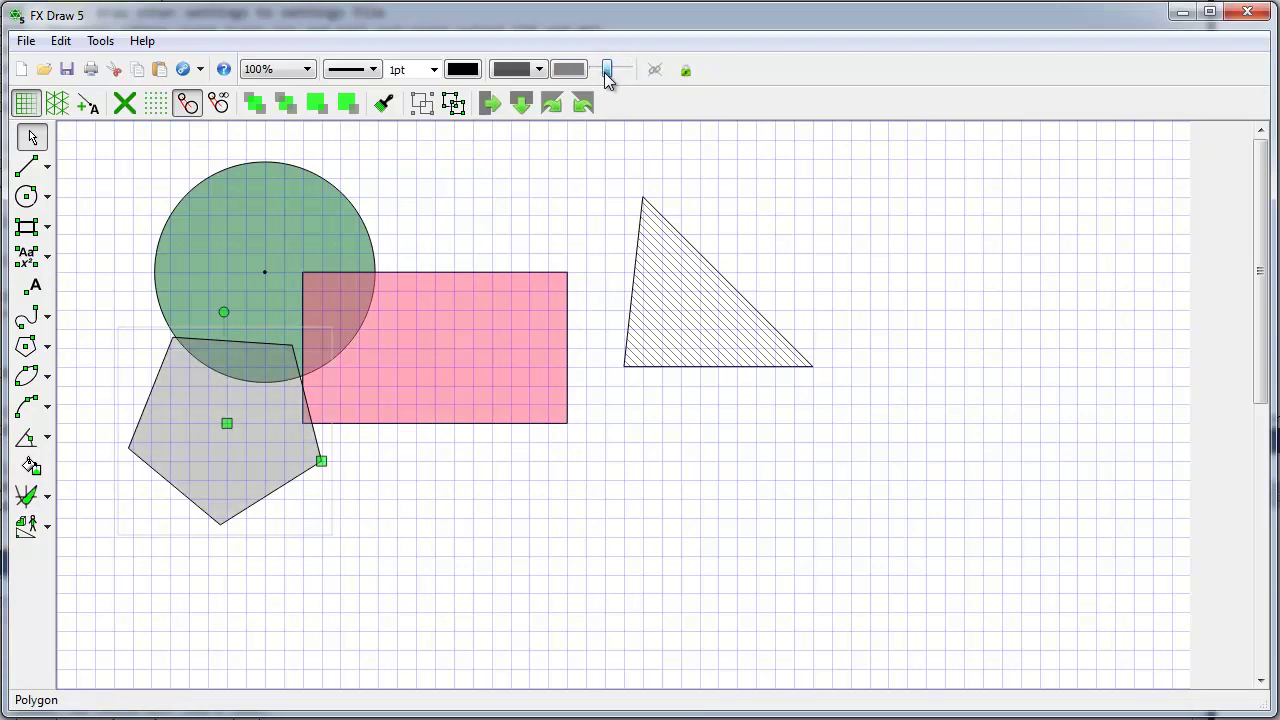
pyautogui.click(672, 578)
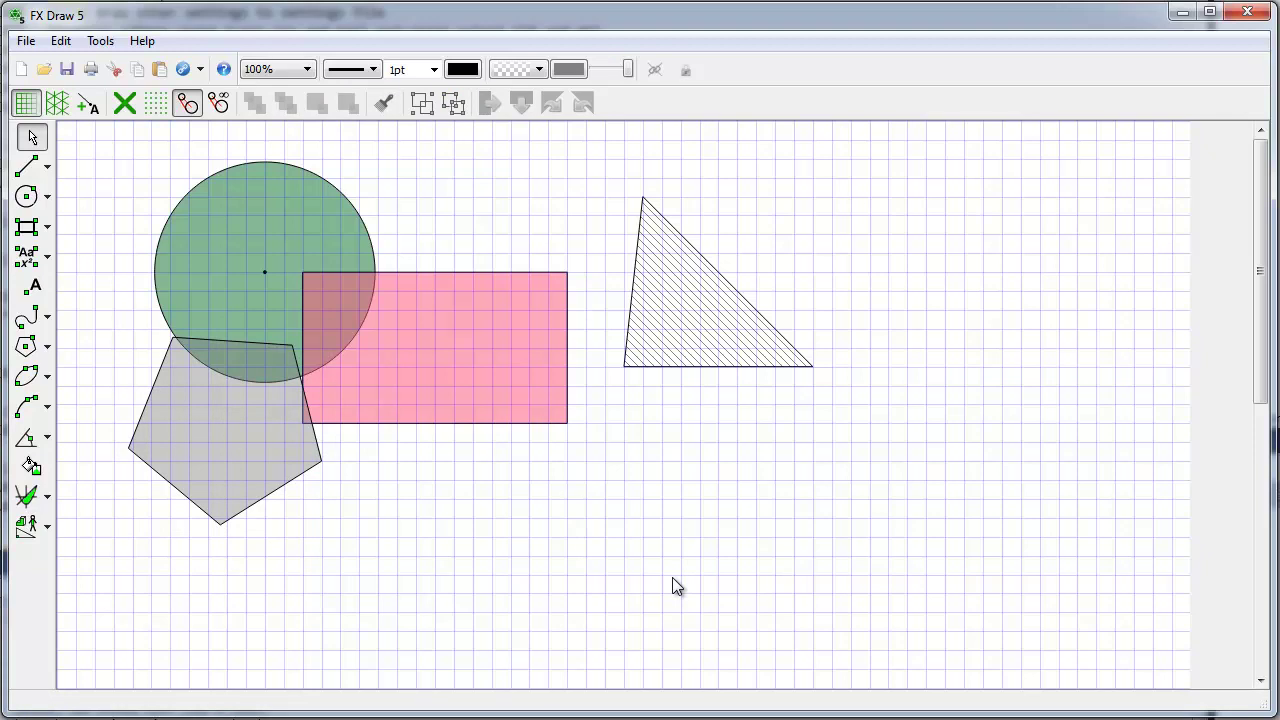
pyautogui.hotkey('ctrl', 'a')
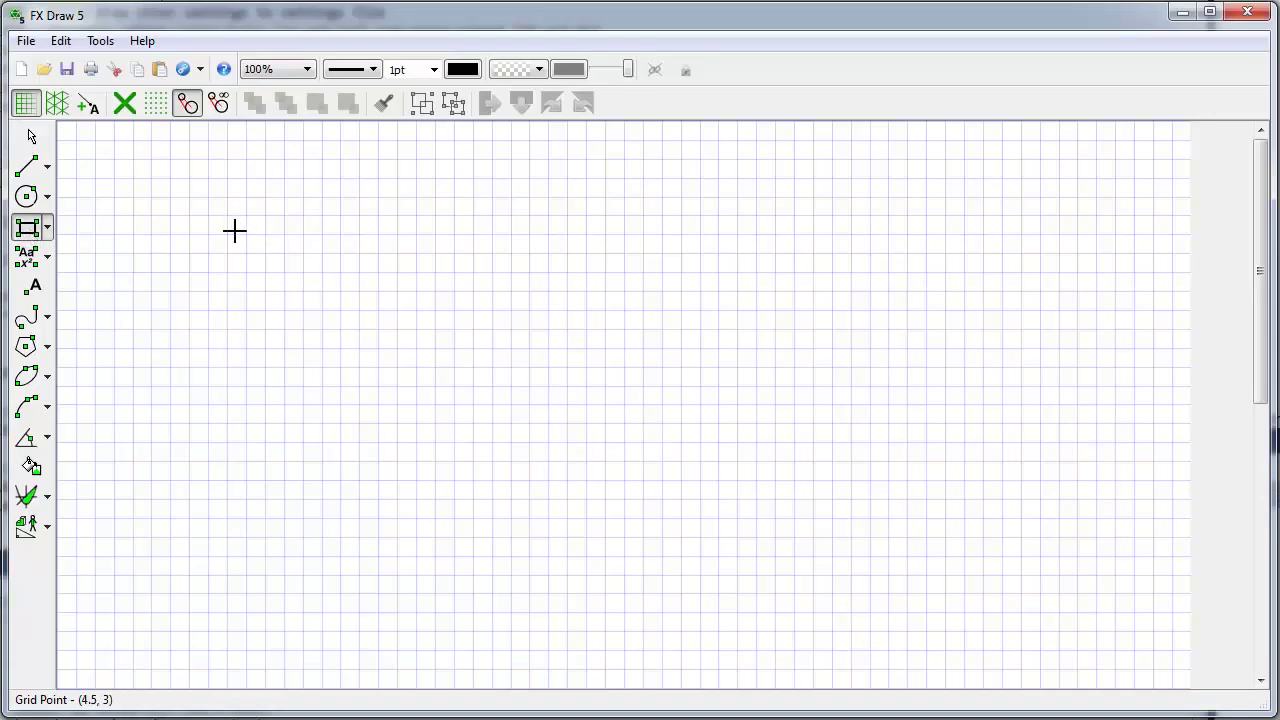
# - Draw a rectangle, then flood-fill the upper rectangle's non-overlapping part and select that fill
pyautogui.moveTo(234, 234); pyautogui.dragTo(300, 335)
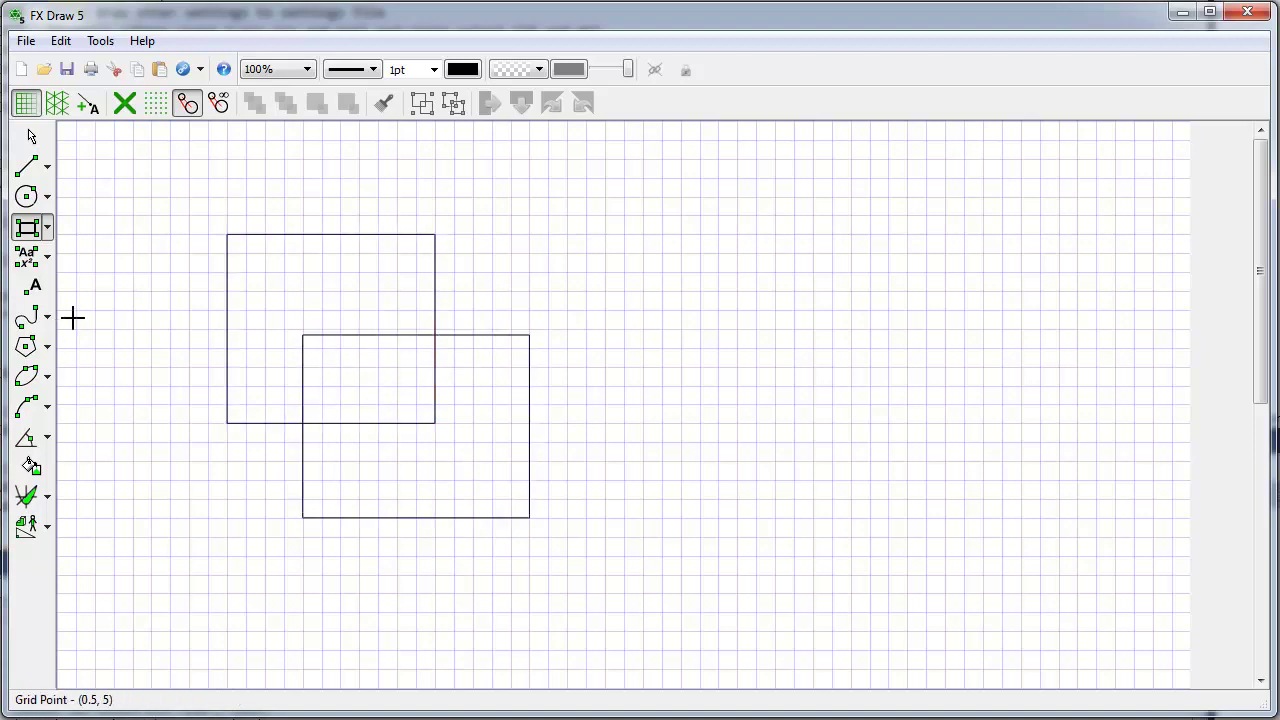
pyautogui.press('Escape')
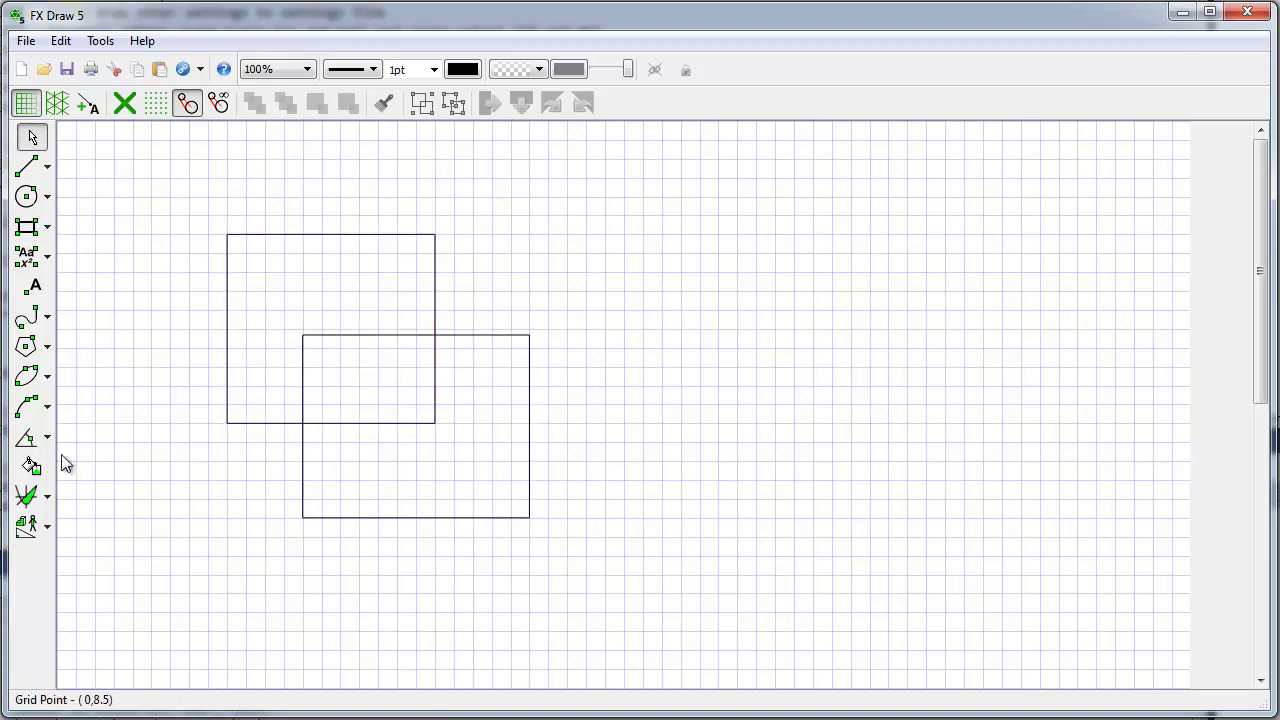
pyautogui.click(31, 466)
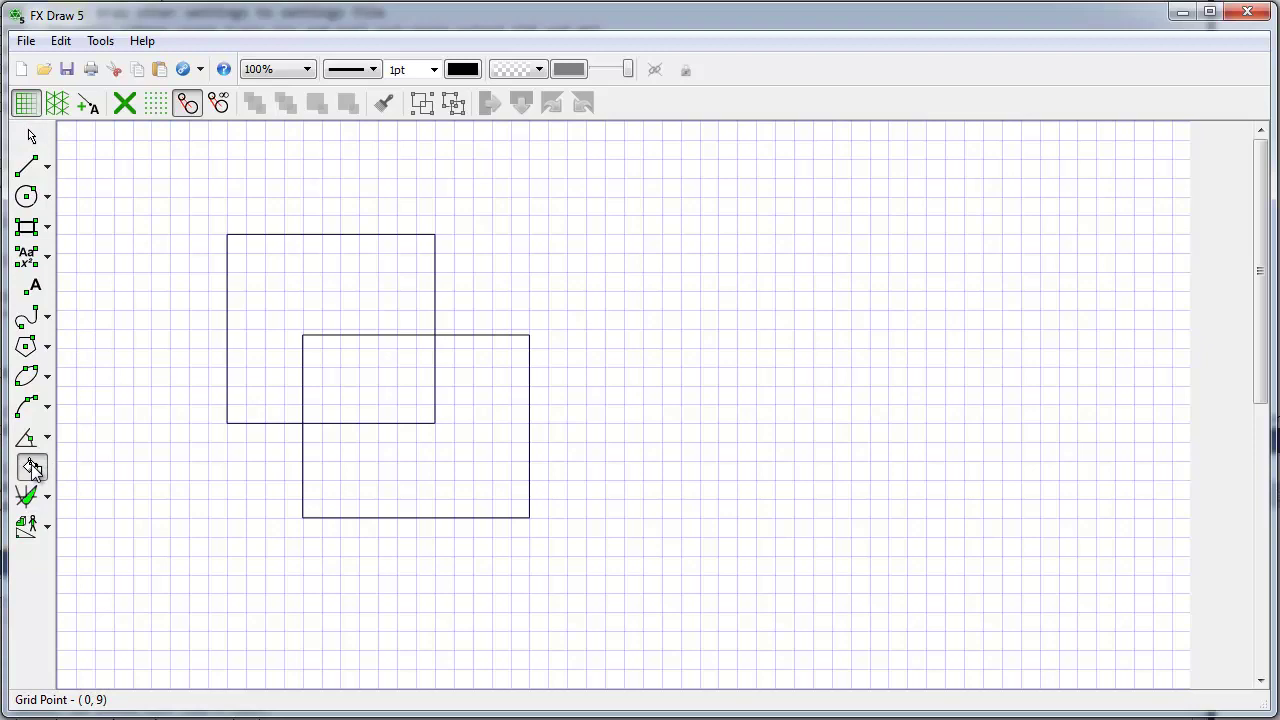
pyautogui.click(285, 284)
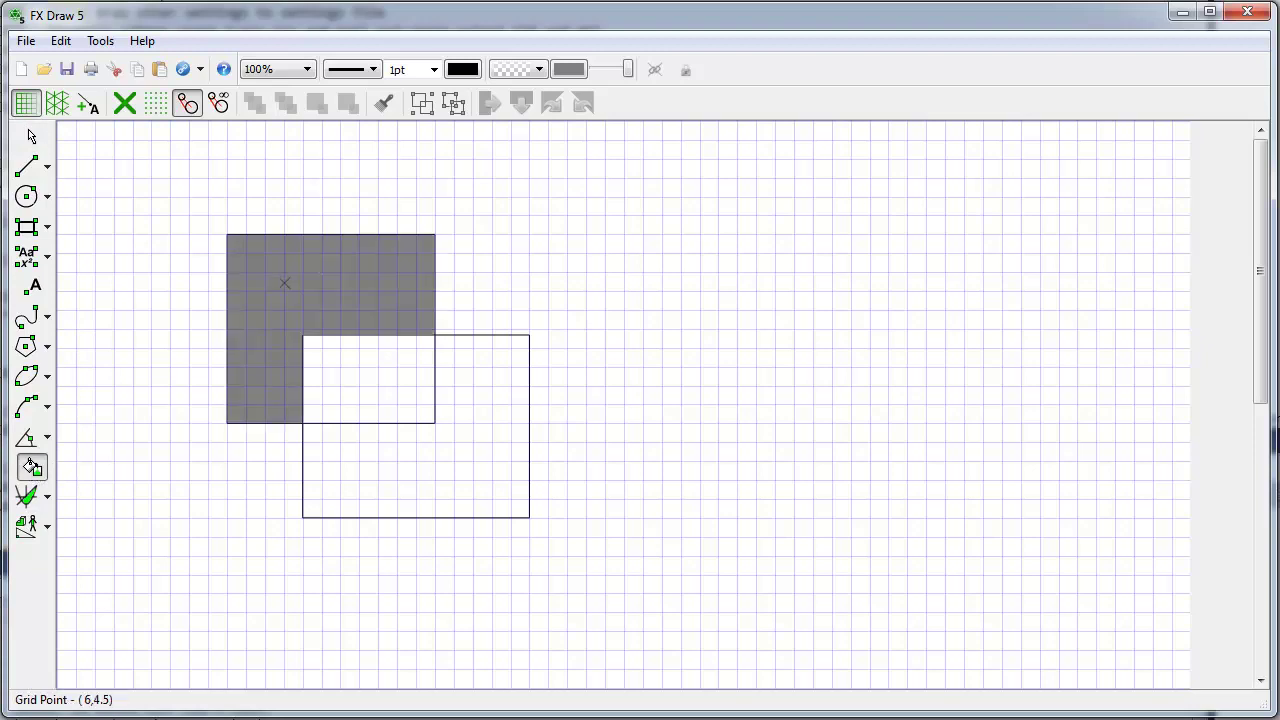
pyautogui.click(29, 136)
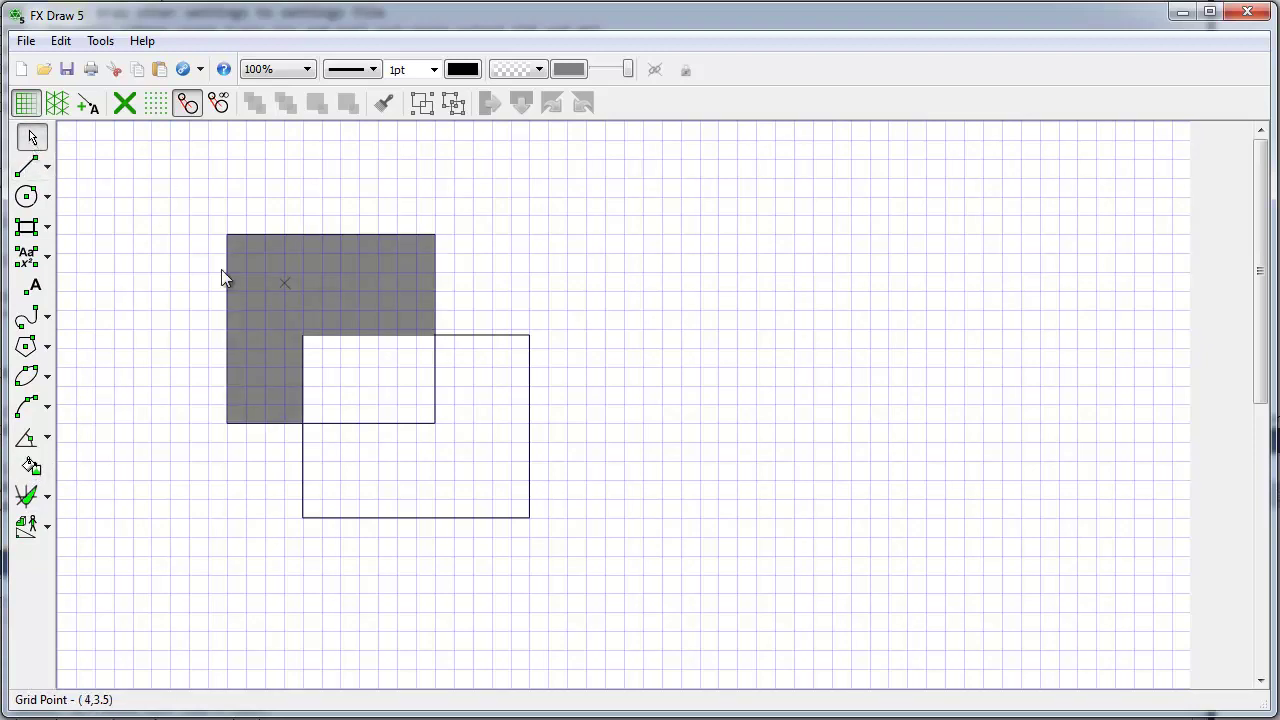
pyautogui.click(284, 287)
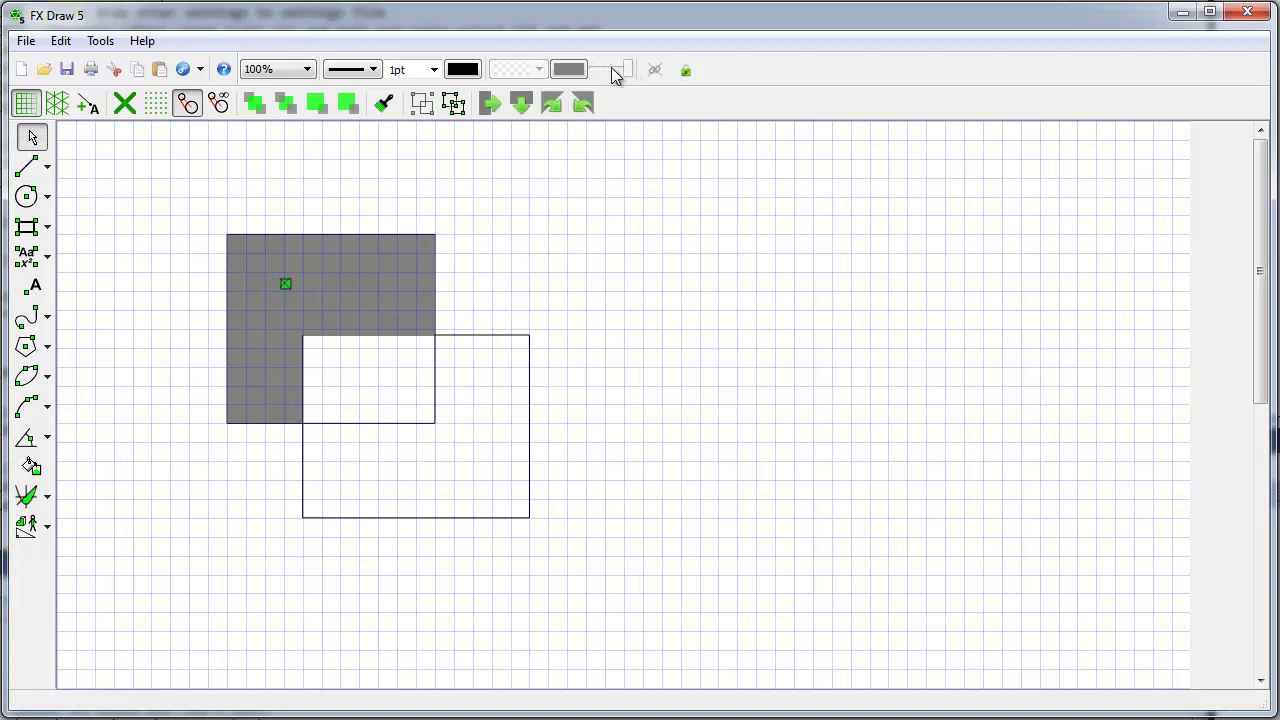
# - Recolour the selected fill light blue and flood-fill the lower rectangle's non-overlapping part
pyautogui.click(568, 70)
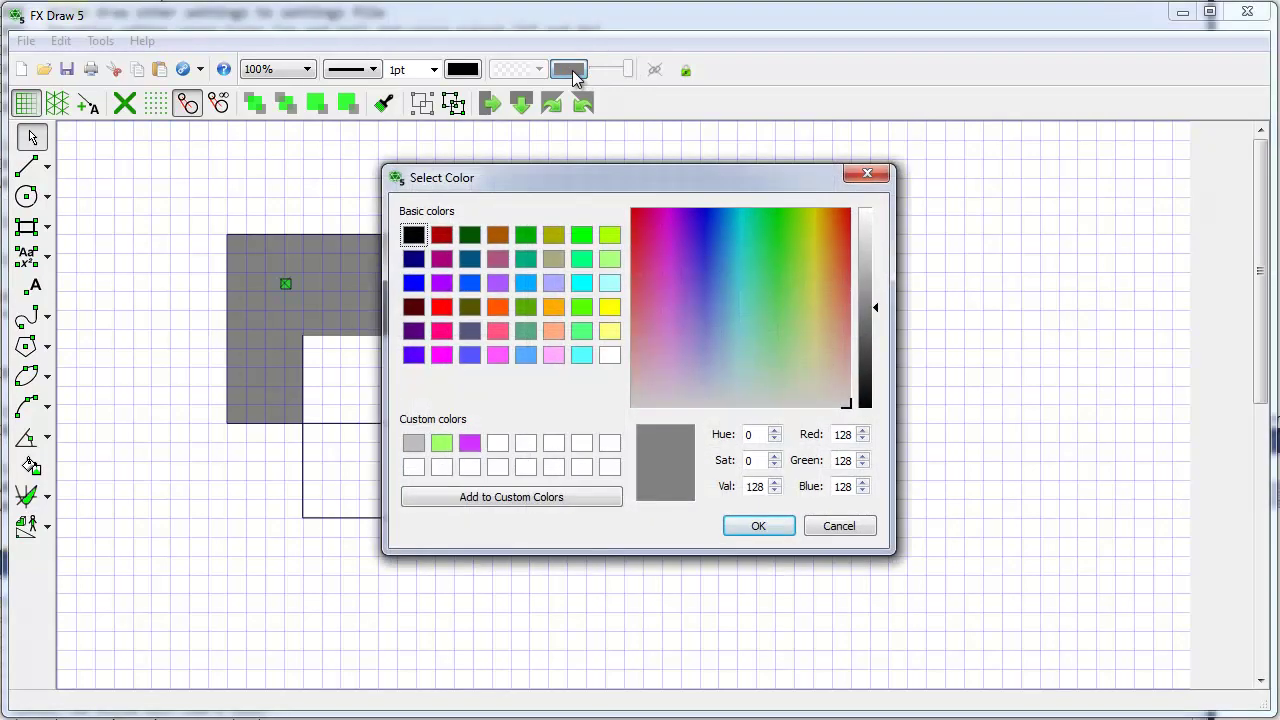
pyautogui.click(525, 283)
pyautogui.click(752, 526)
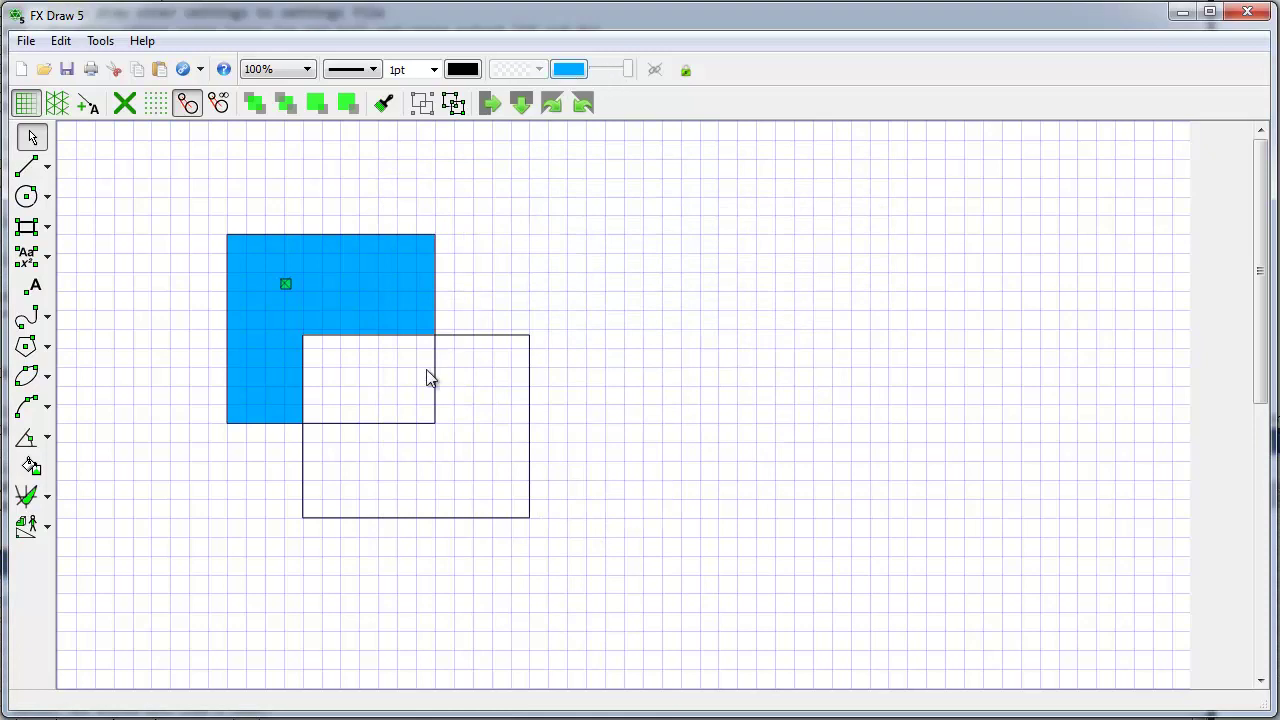
pyautogui.click(29, 468)
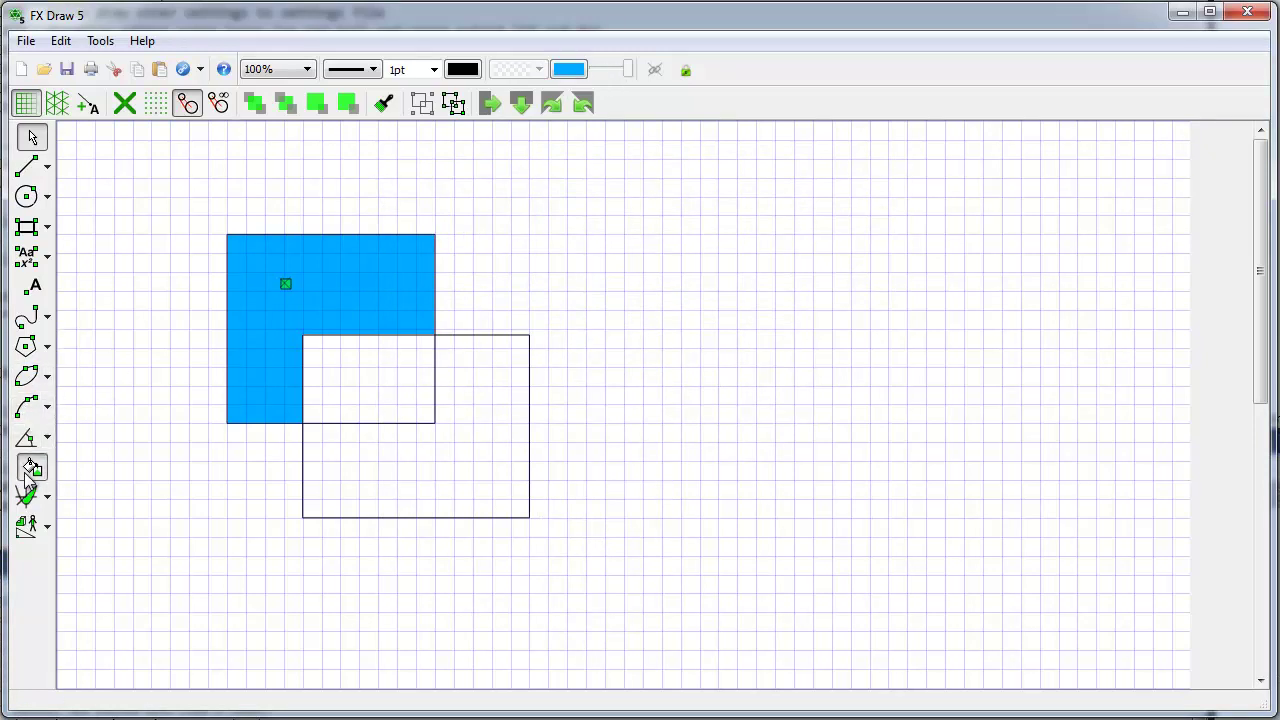
pyautogui.click(440, 459)
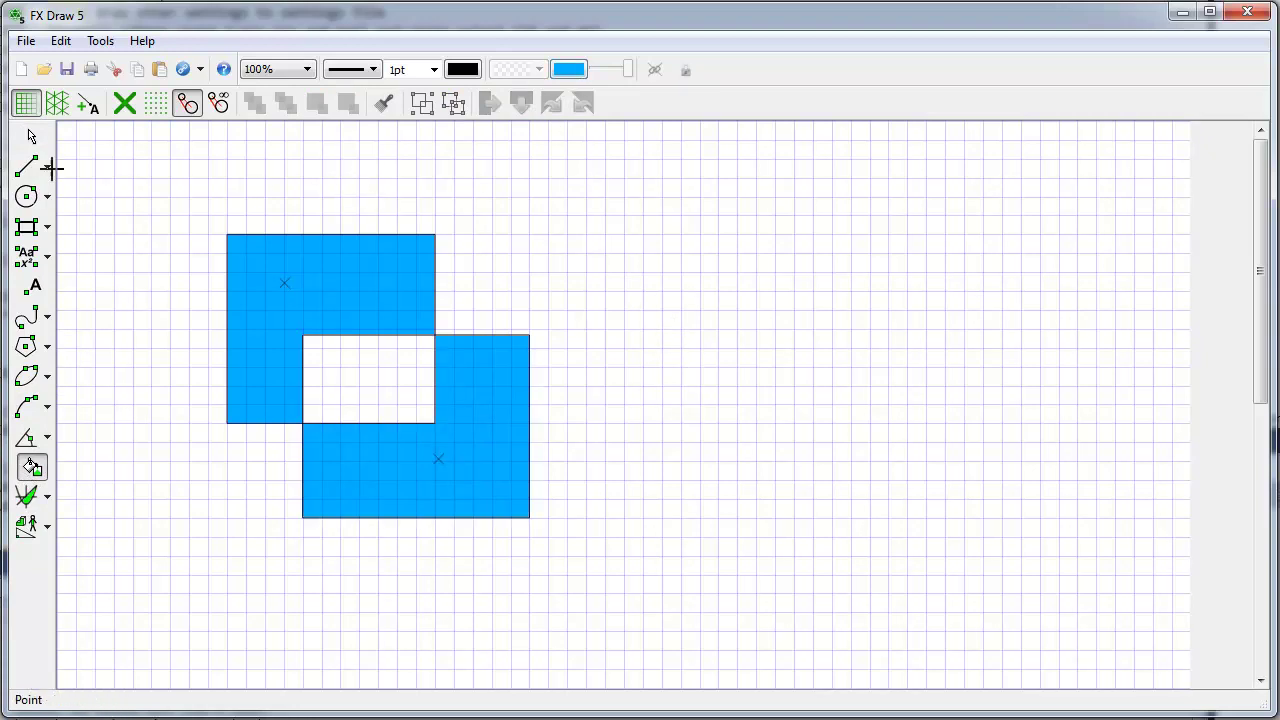
# - Draw a circle over the upper rectangle's top-left corner and bring it to the front
pyautogui.click(31, 137)
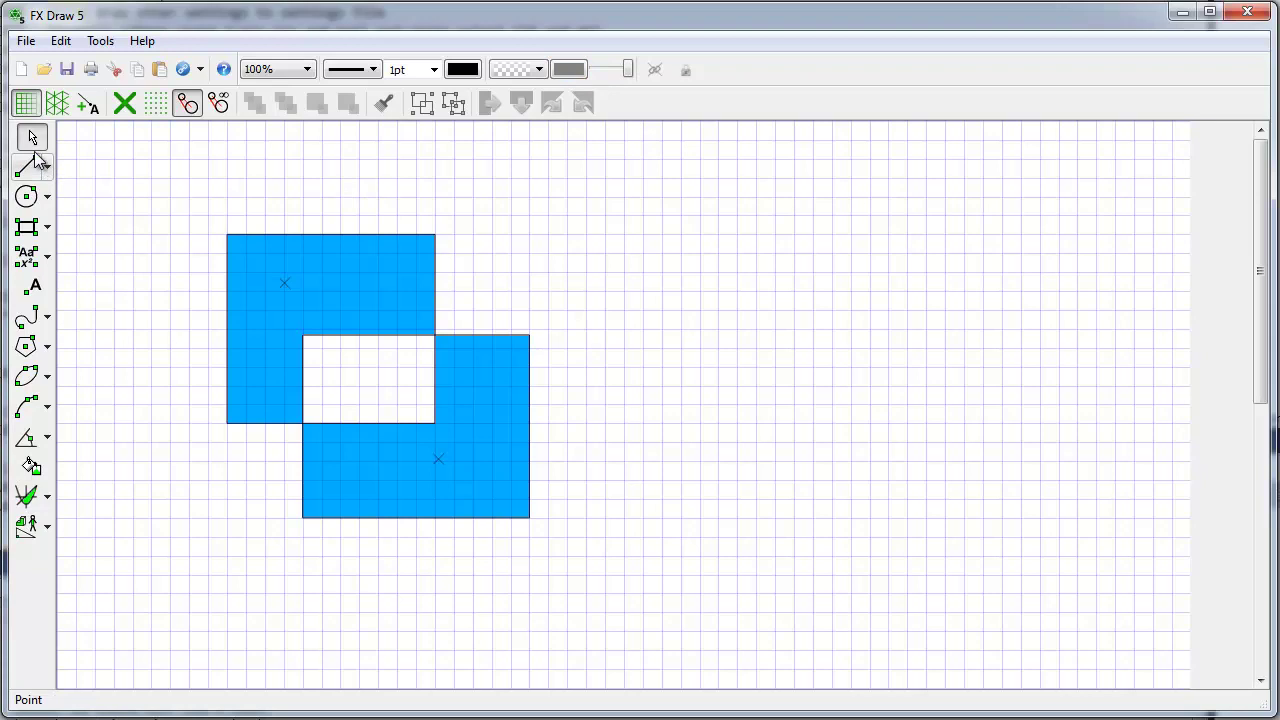
pyautogui.click(283, 284)
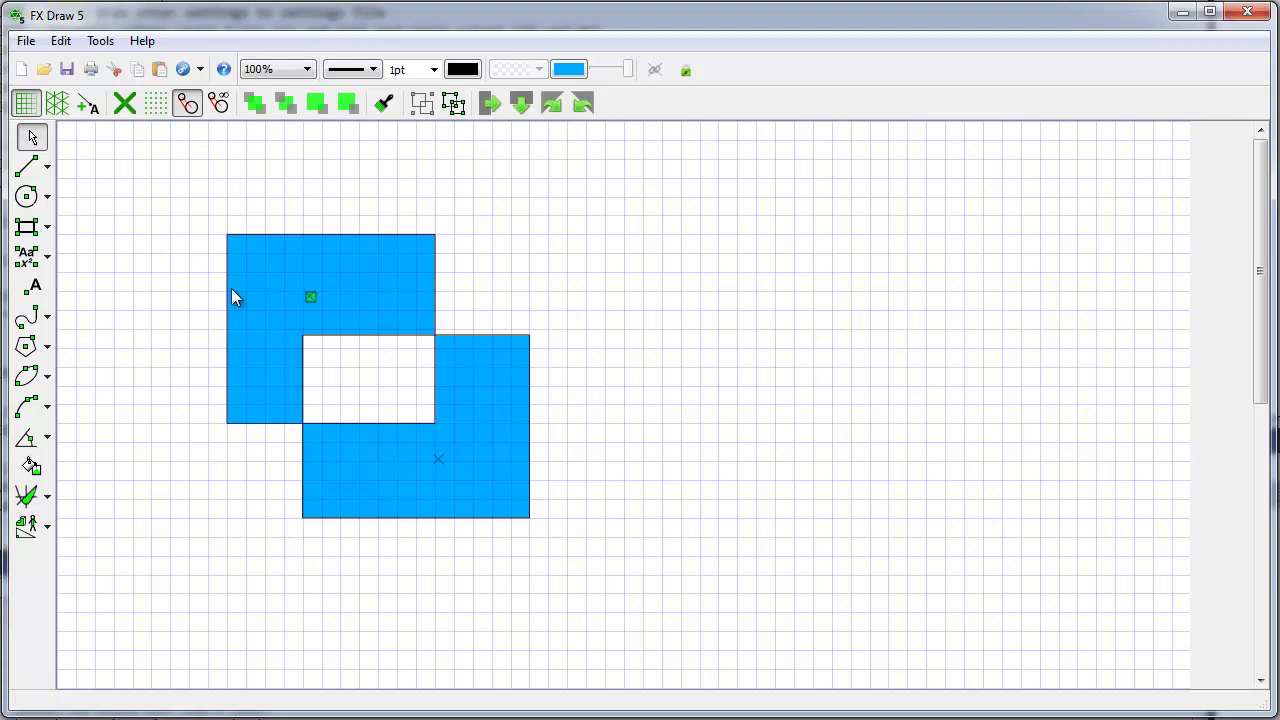
pyautogui.click(27, 196)
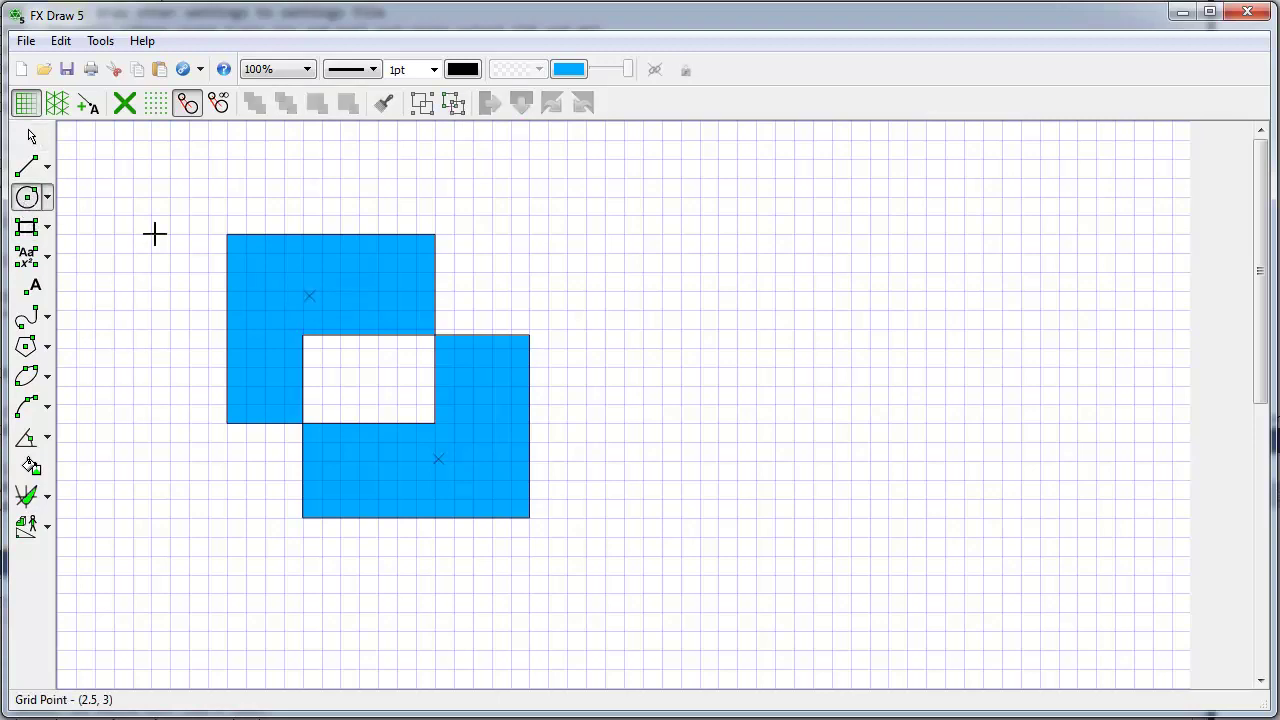
pyautogui.moveTo(189, 234); pyautogui.dragTo(267, 286)
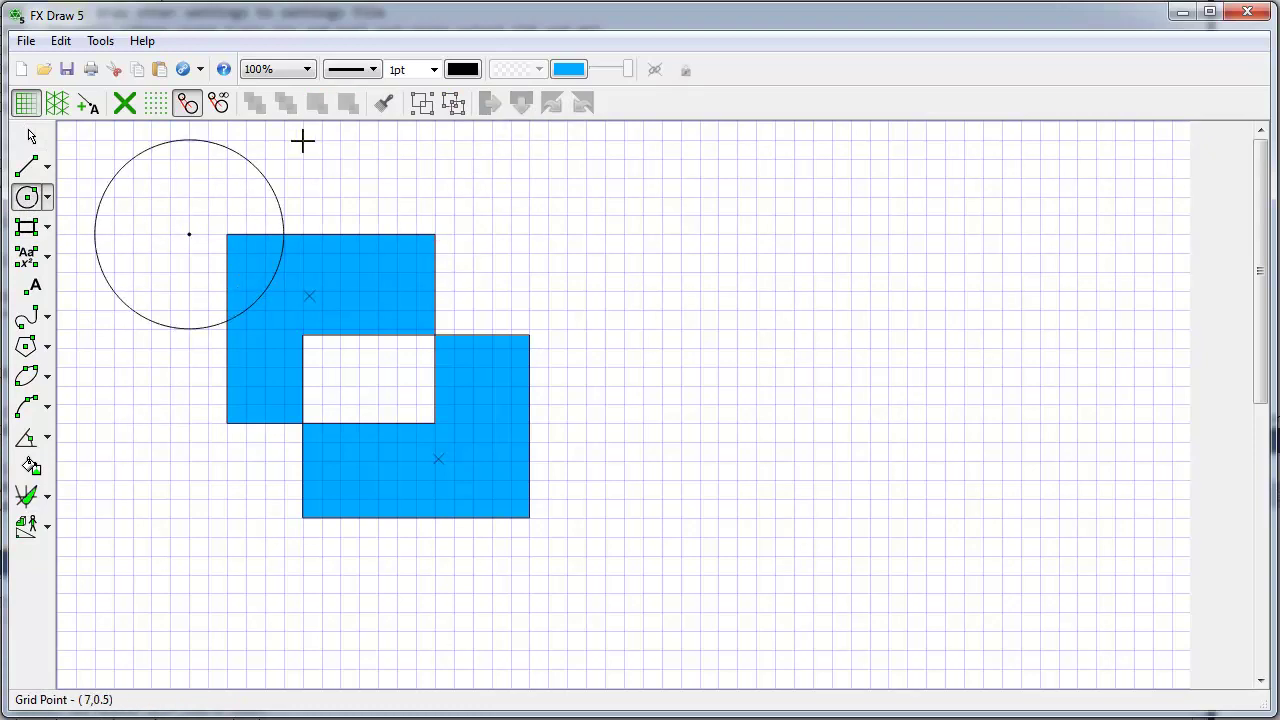
pyautogui.press('Escape')
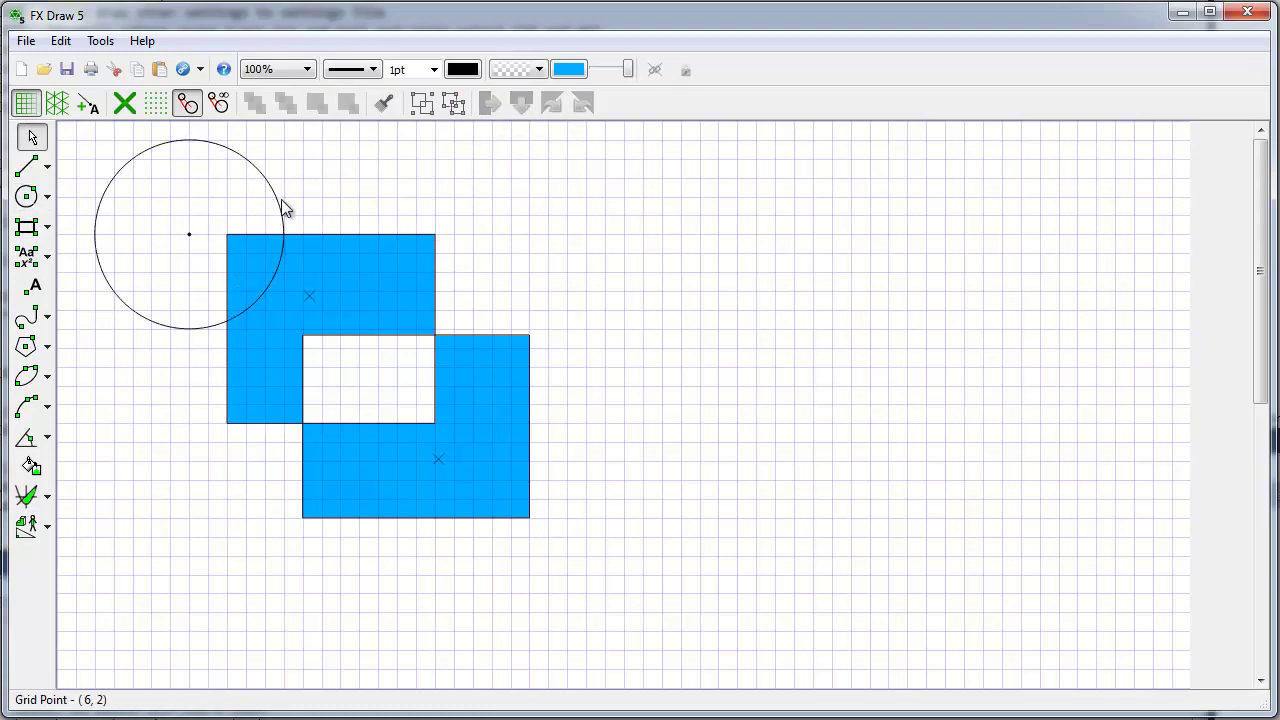
pyautogui.click(281, 207)
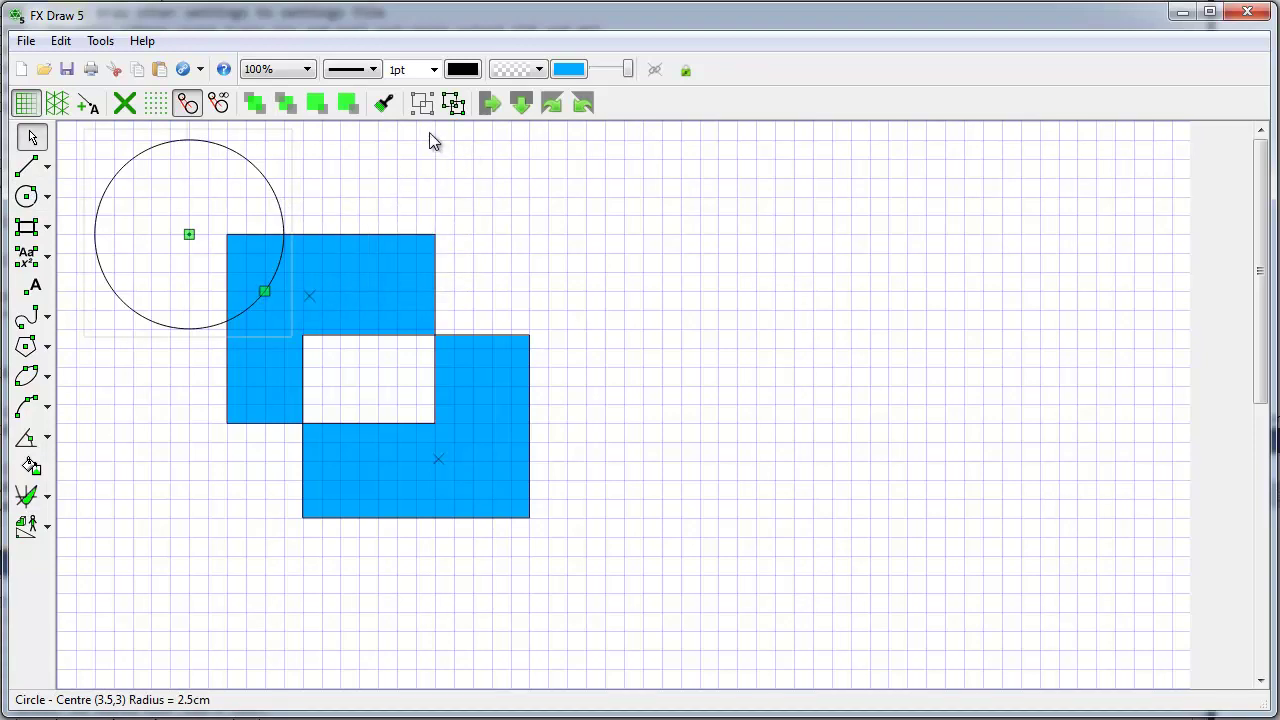
pyautogui.click(287, 103)
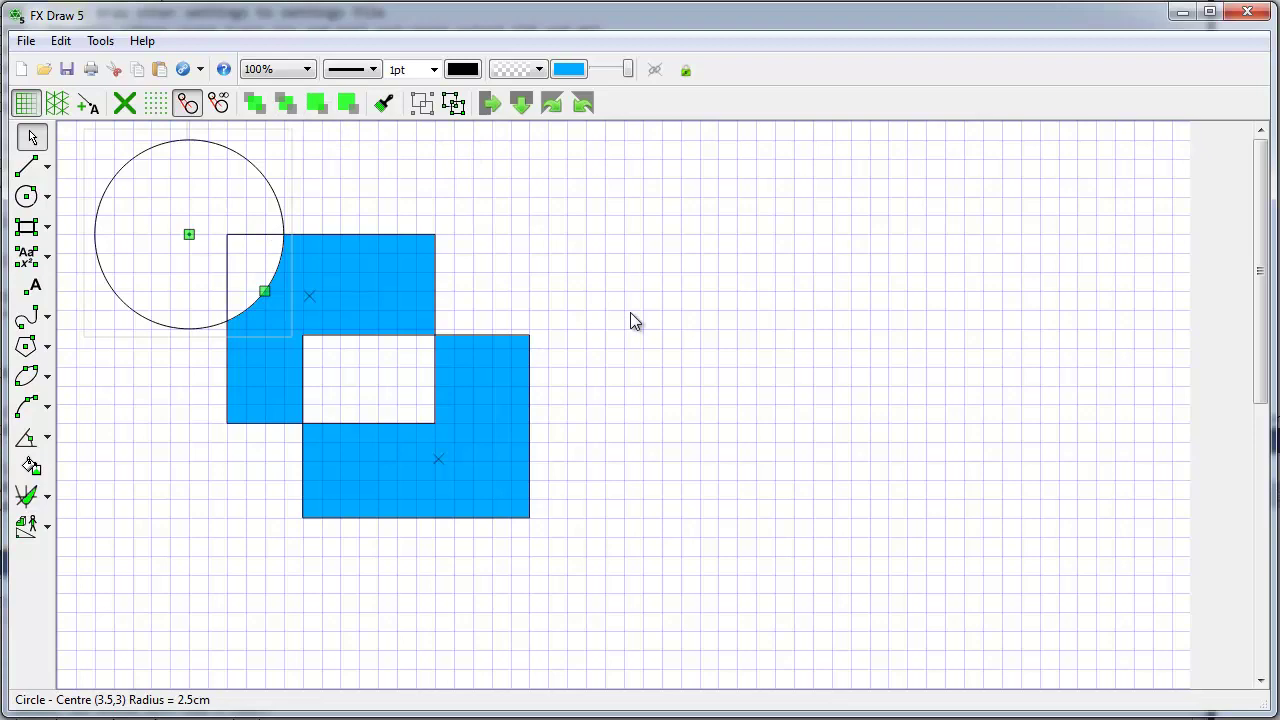
# - Drag the lower blue fill's anchor point around, finally dropping it in the lower rectangle's right part
pyautogui.click(628, 355)
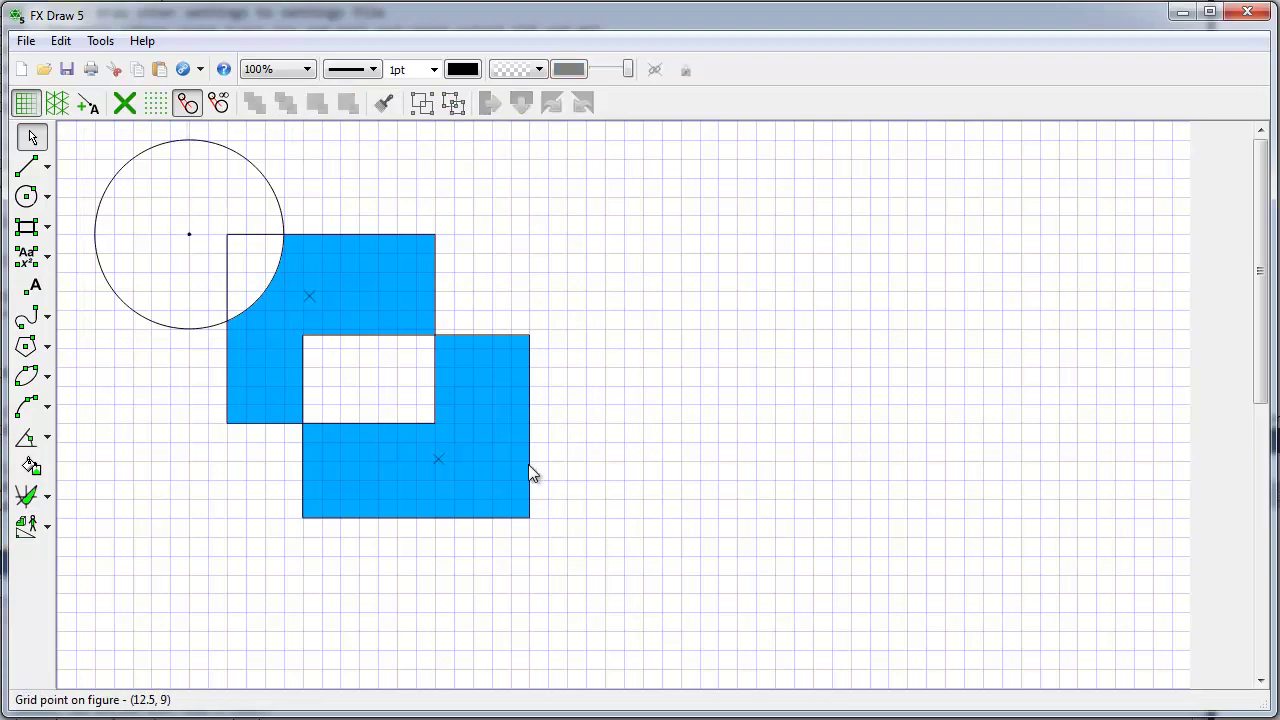
pyautogui.click(437, 457)
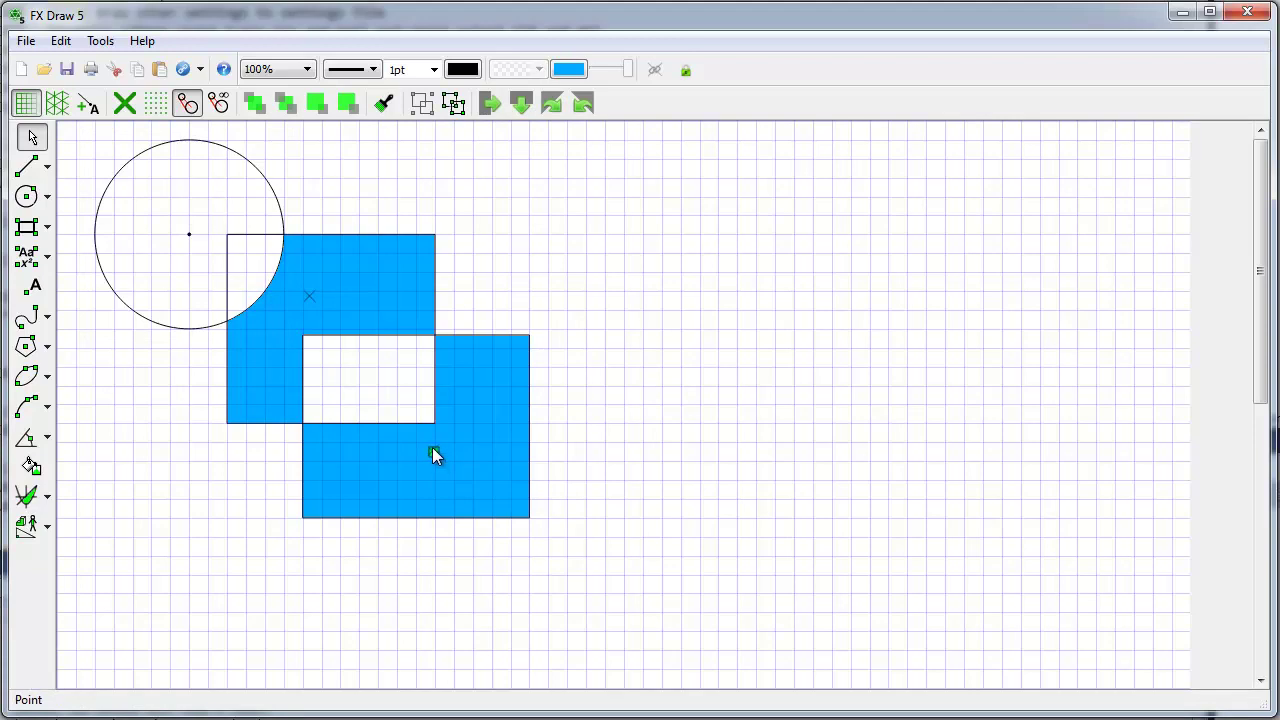
pyautogui.moveTo(407, 424); pyautogui.dragTo(434, 449)
pyautogui.moveTo(468, 375); pyautogui.dragTo(497, 290)
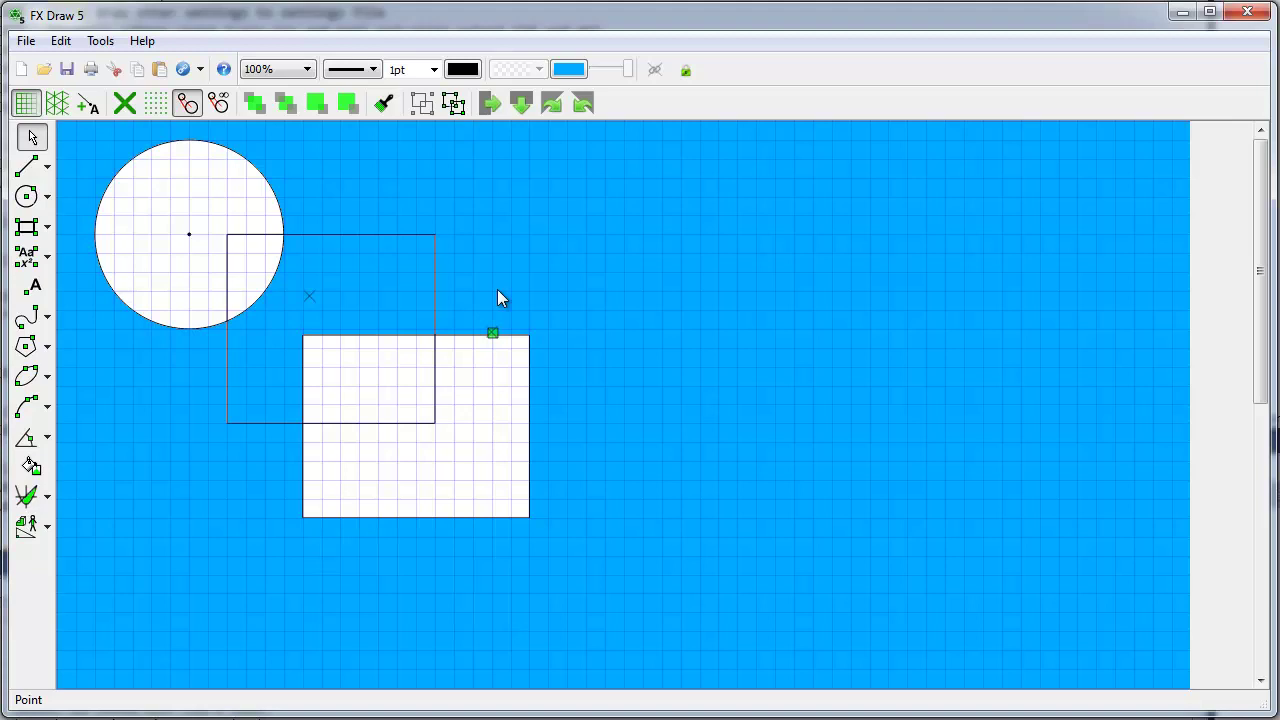
pyautogui.click(476, 393)
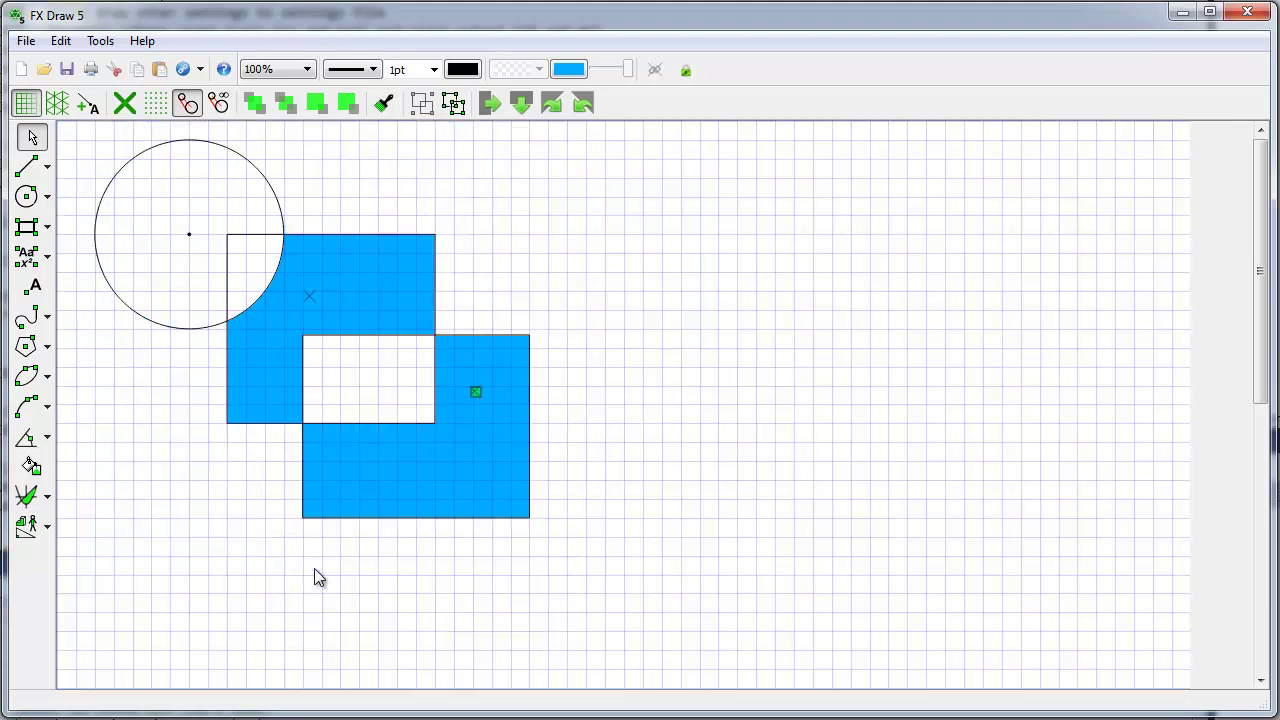
# - Clear the selection and set the zoom level to 300%
pyautogui.click(665, 313)
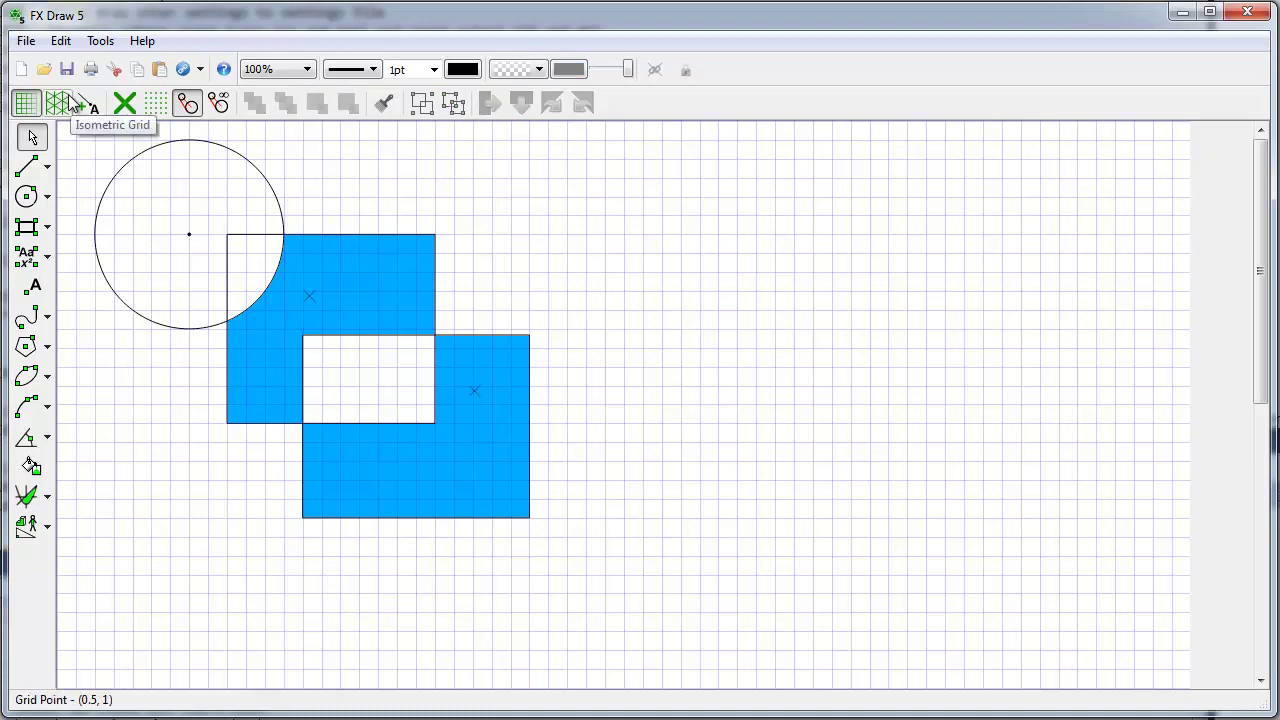
pyautogui.click(270, 72)
pyautogui.scroll(-4, 272, 150)
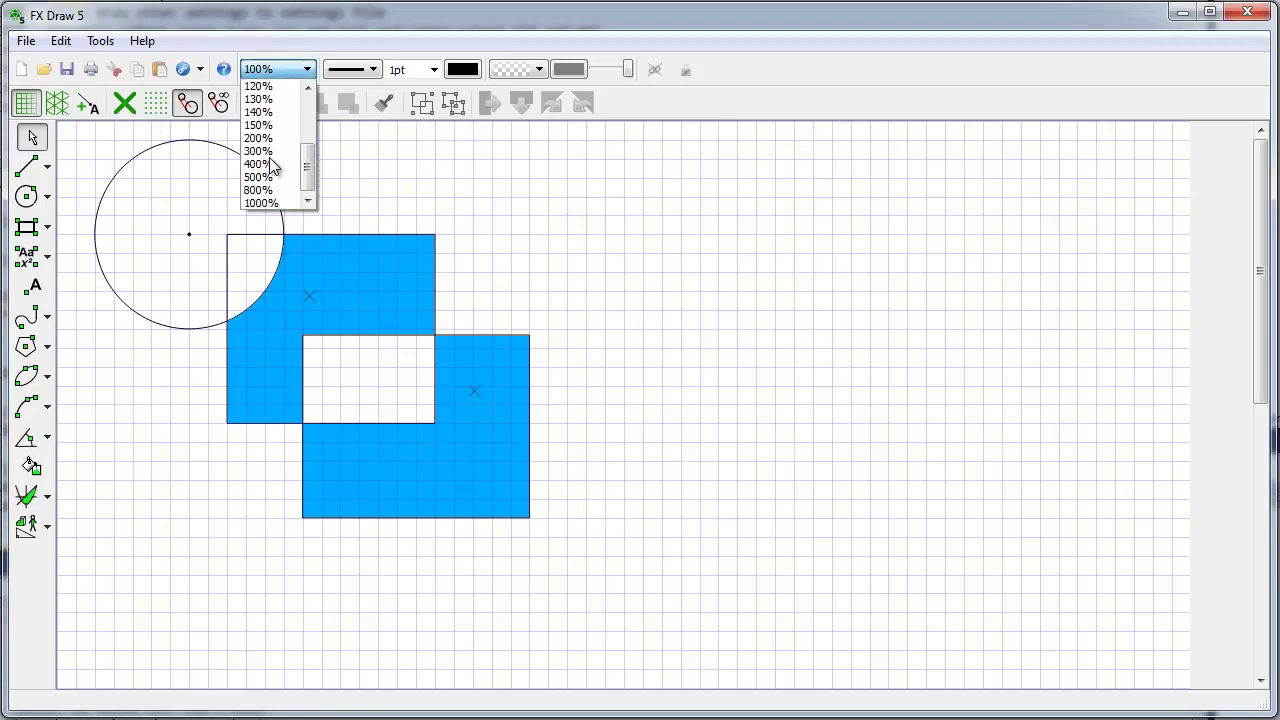
pyautogui.click(266, 149)
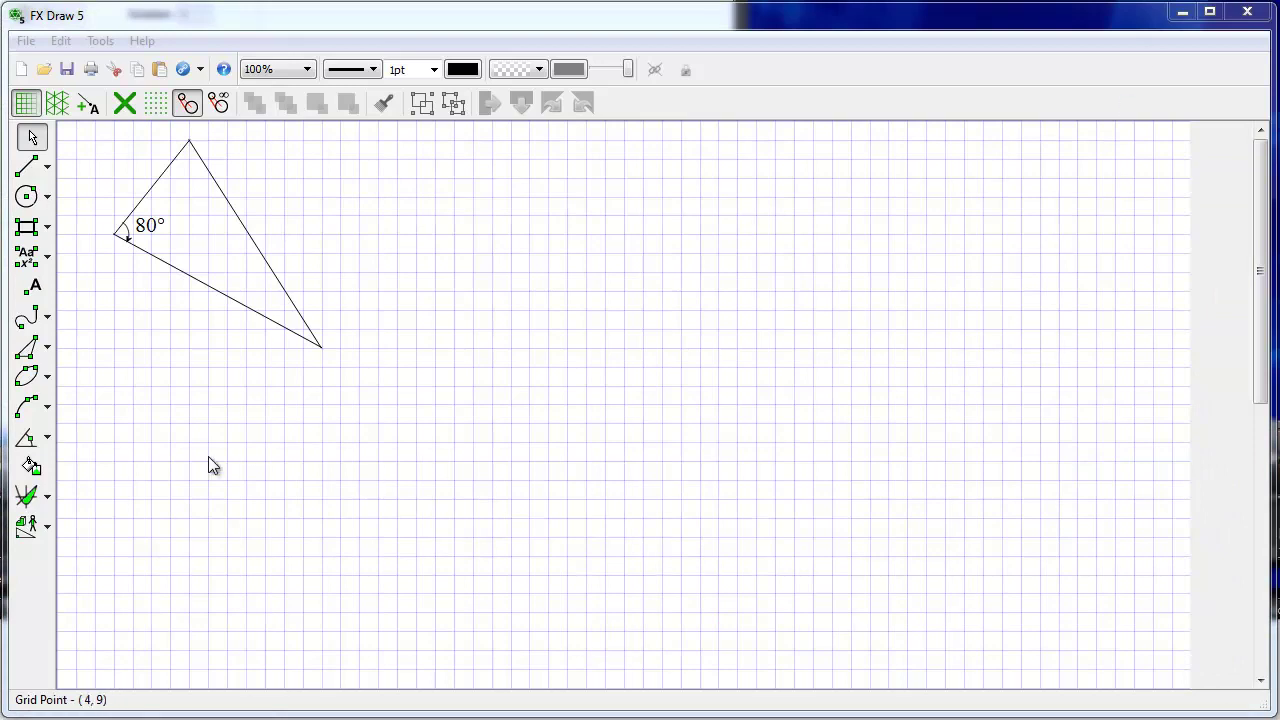
# - Flood-fill the interior of the 80° triangle grey, keeping its angle marker
pyautogui.click(27, 466)
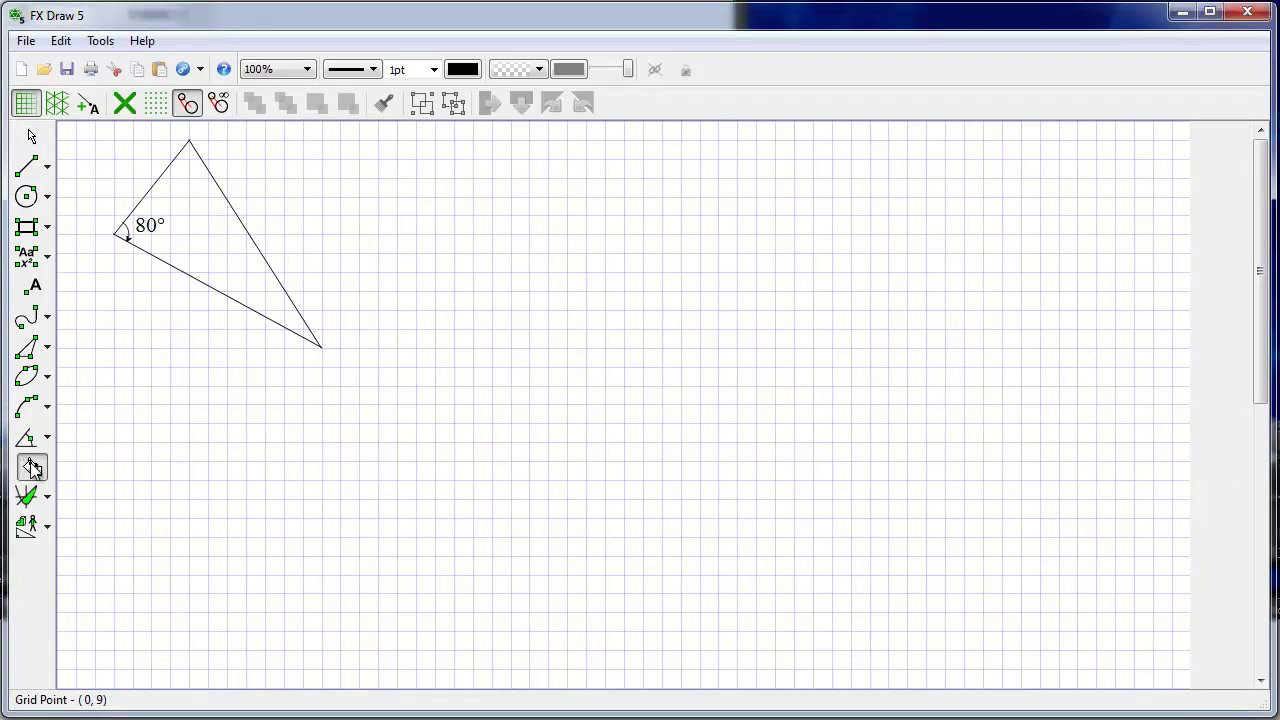
pyautogui.click(213, 235)
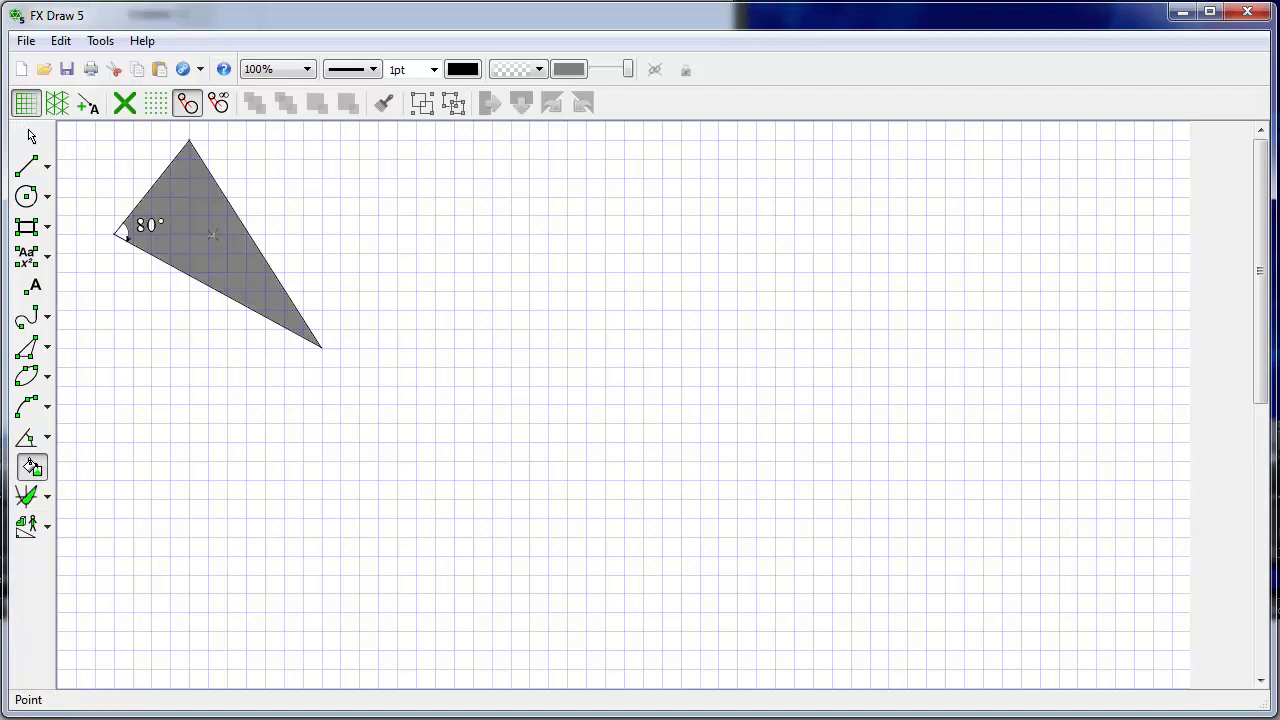